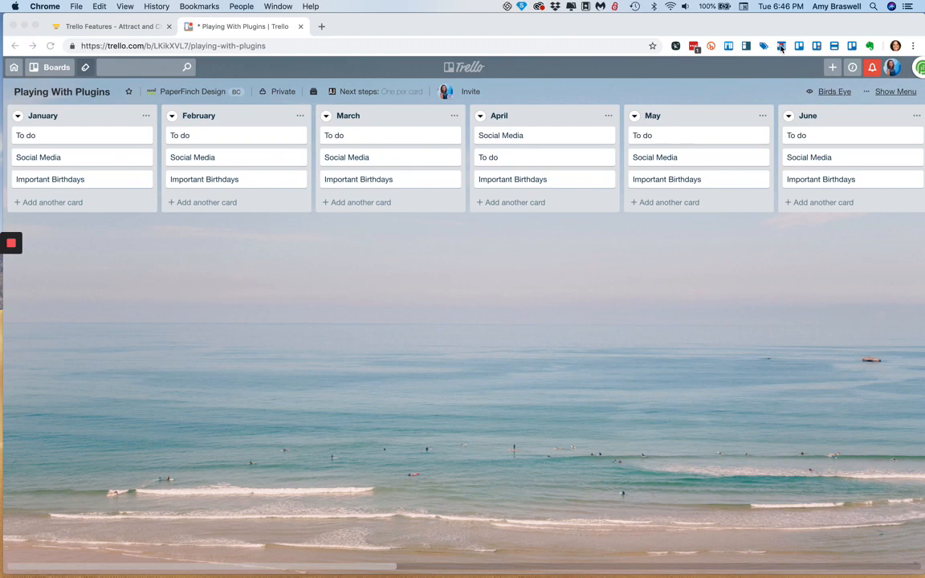
Open the List Highlighter extension's settings and examine the default highlight colour options.
left_click(781, 45)
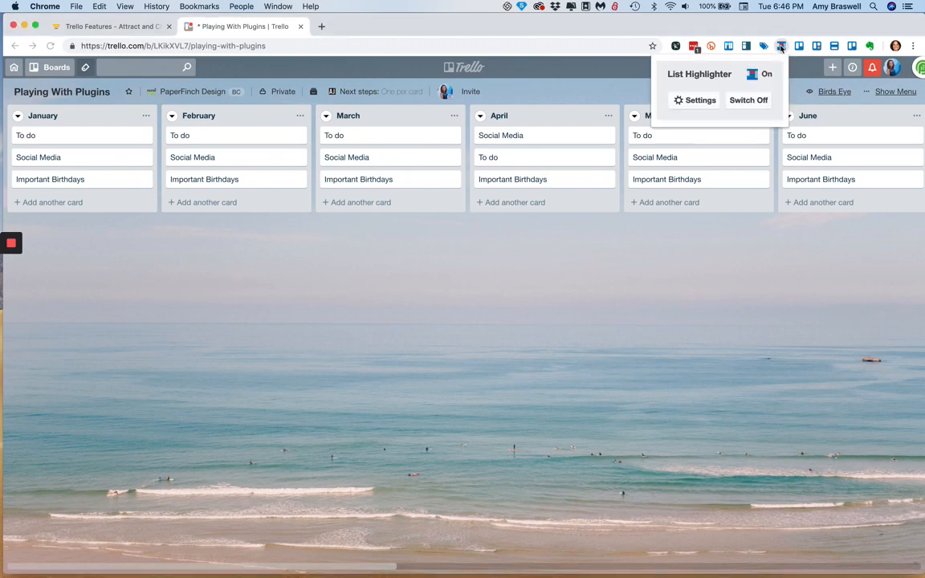
left_click(697, 105)
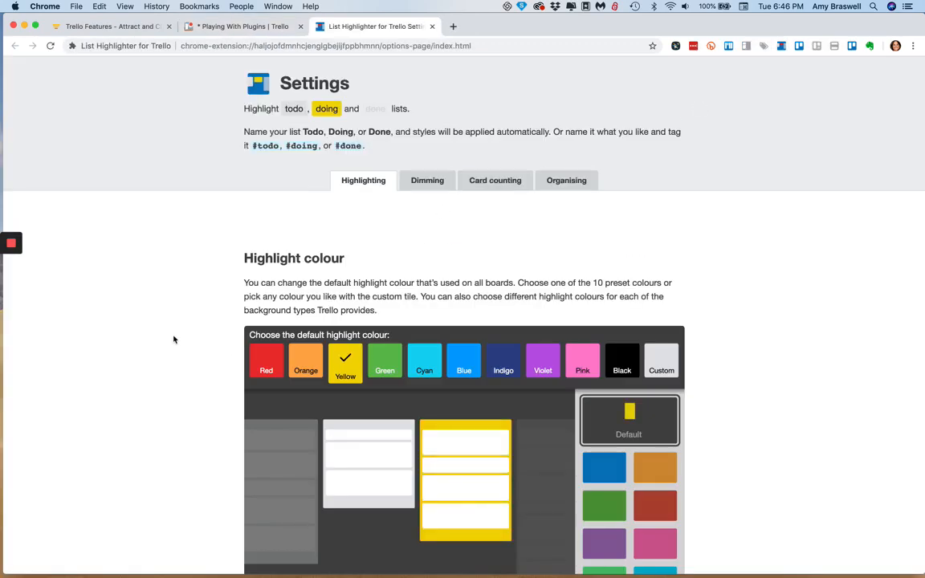
scroll(173, 339, "down", 5)
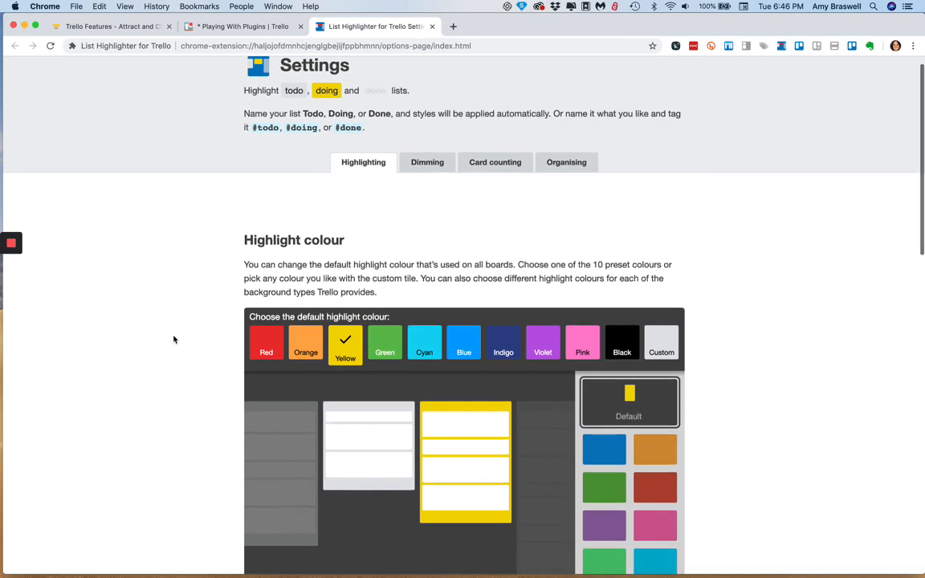
scroll(174, 339, "down", 1)
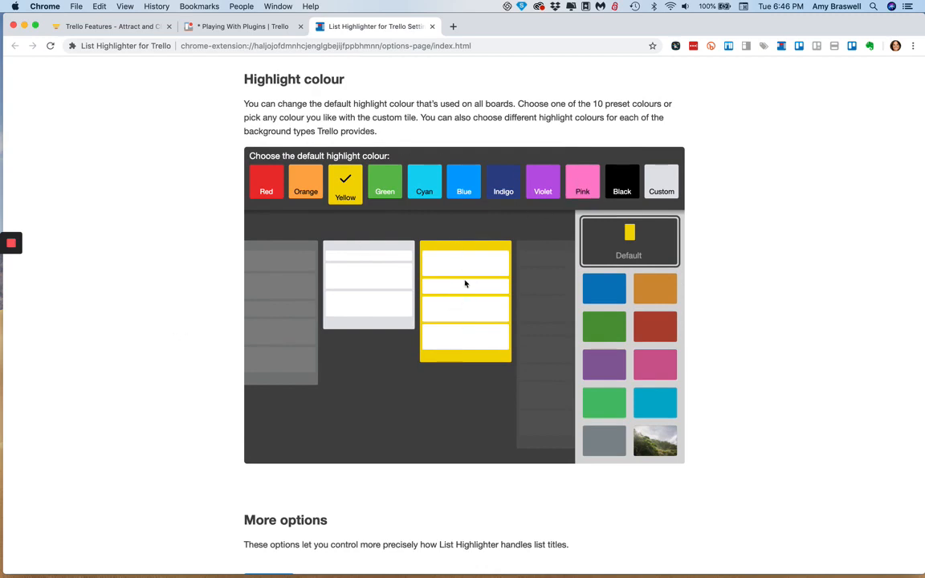
scroll(465, 284, "up", 1)
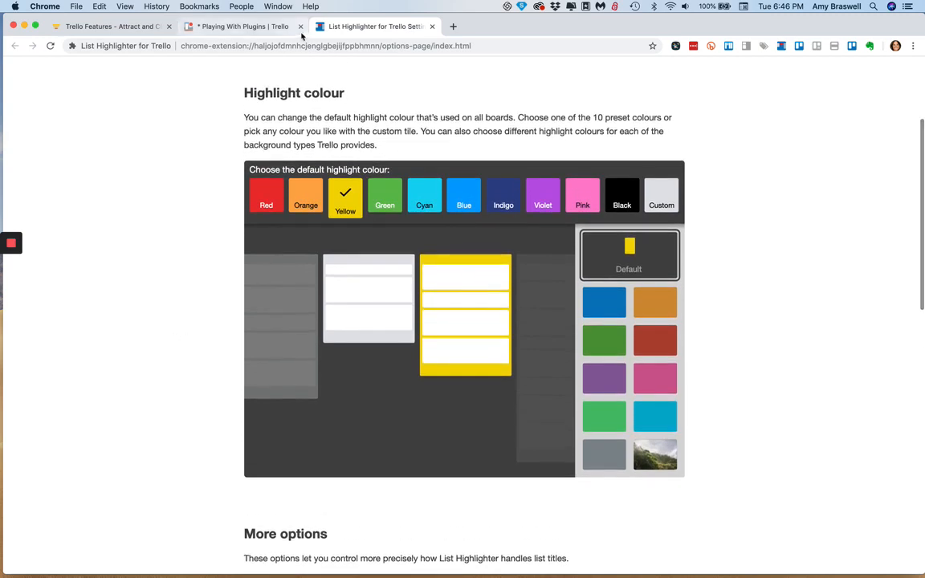
On the Playing With Plugins board, add the hashtag #doing to the March list's title.
left_click(241, 26)
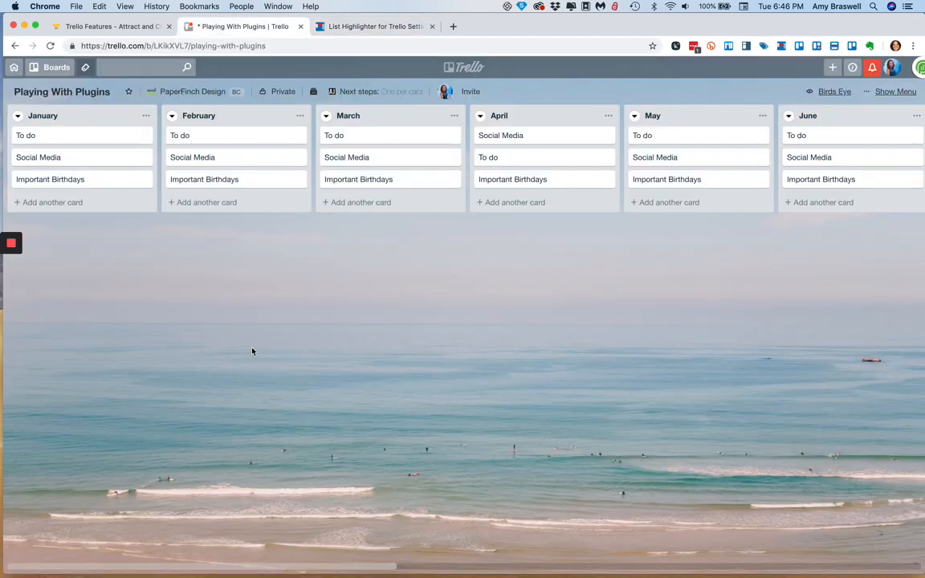
left_click(380, 114)
left_click(391, 113)
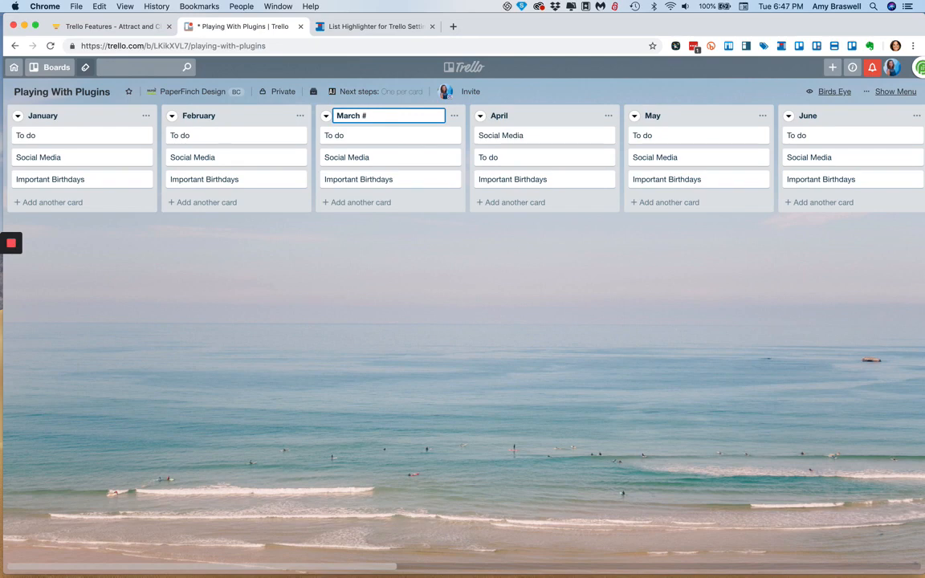
type("#doing")
key("Return")
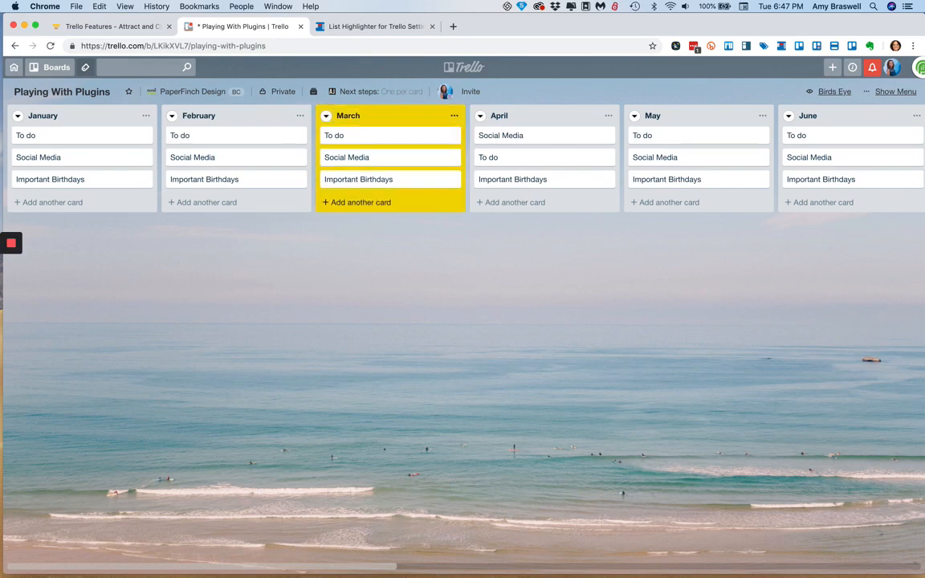
Add the hashtag #todo to the April list's title.
left_click(531, 113)
left_click(533, 114)
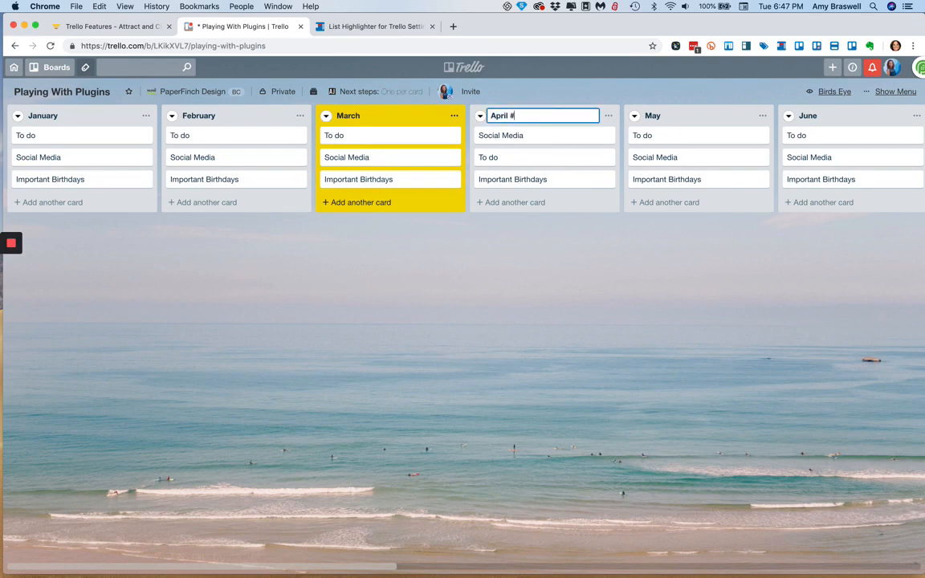
type("#todo")
key("Return")
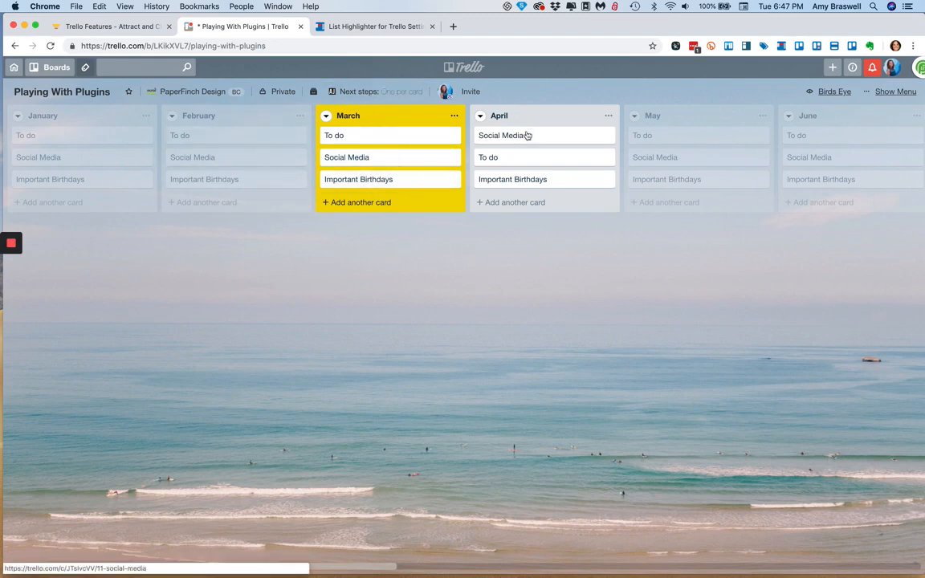
Add a hashtag to the May list's title that highlights it like the March list.
left_click(696, 116)
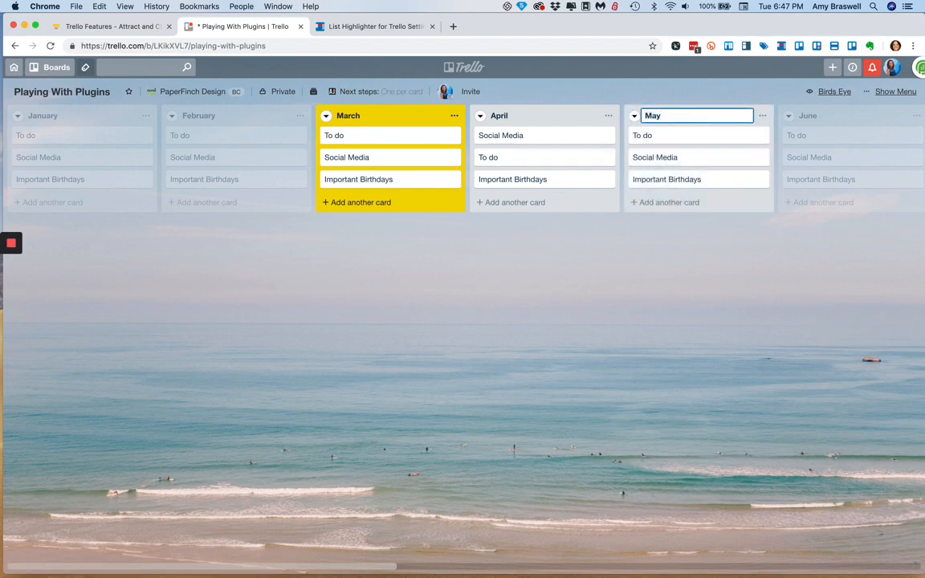
type("##")
key("Return")
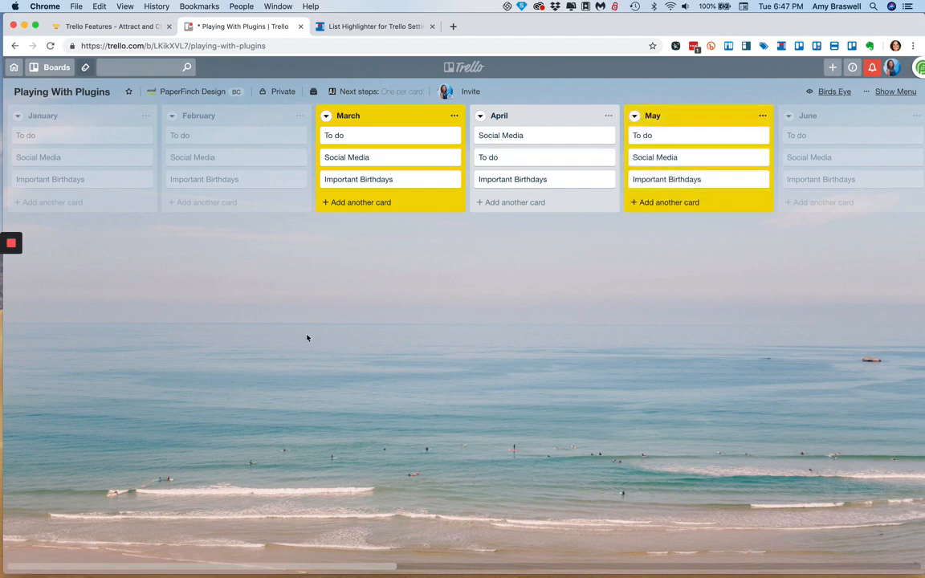
Add the hashtag #todo to the February list's title.
left_click(218, 112)
key("Right")
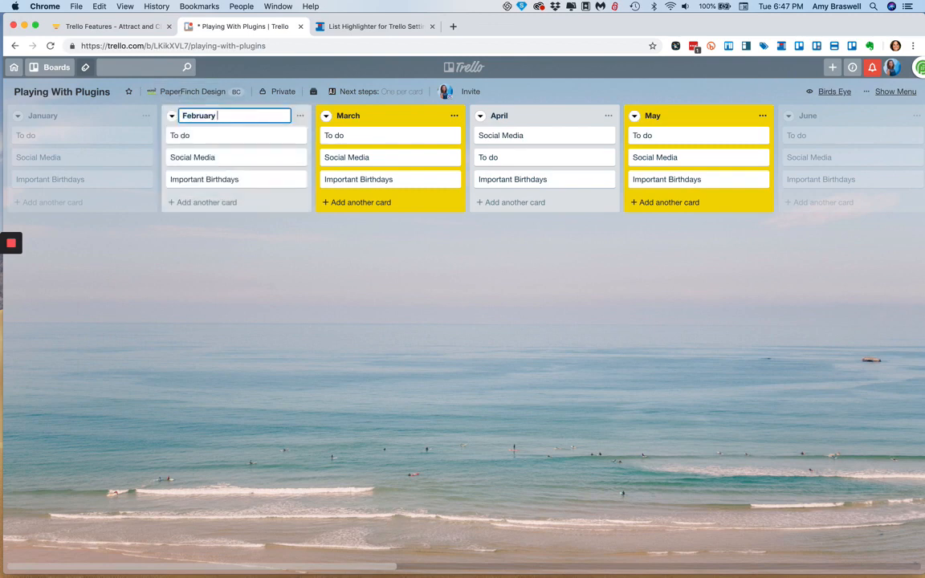
type("#todo")
key("Return")
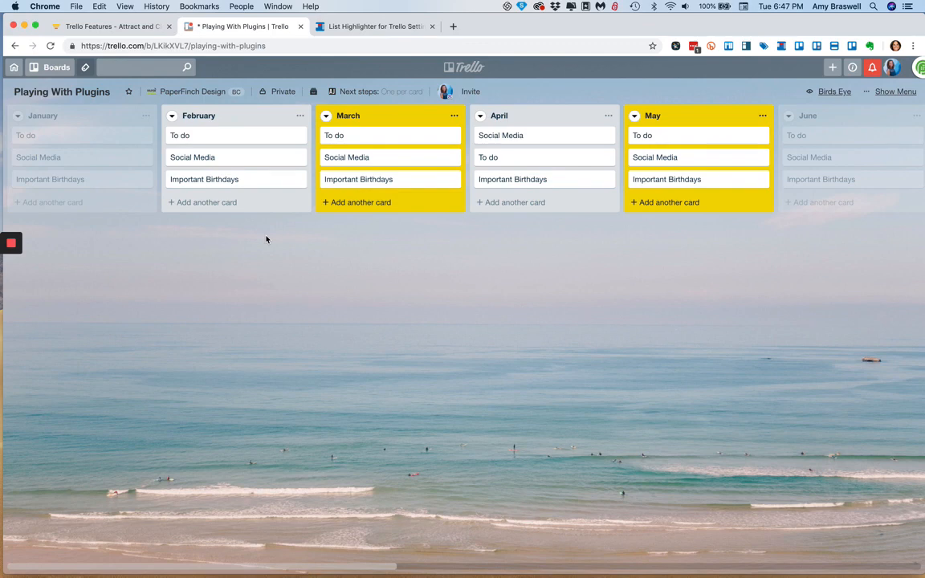
Try Cyan as the default highlight colour on the board and restore Yellow in the List Highlighter settings.
left_click(338, 28)
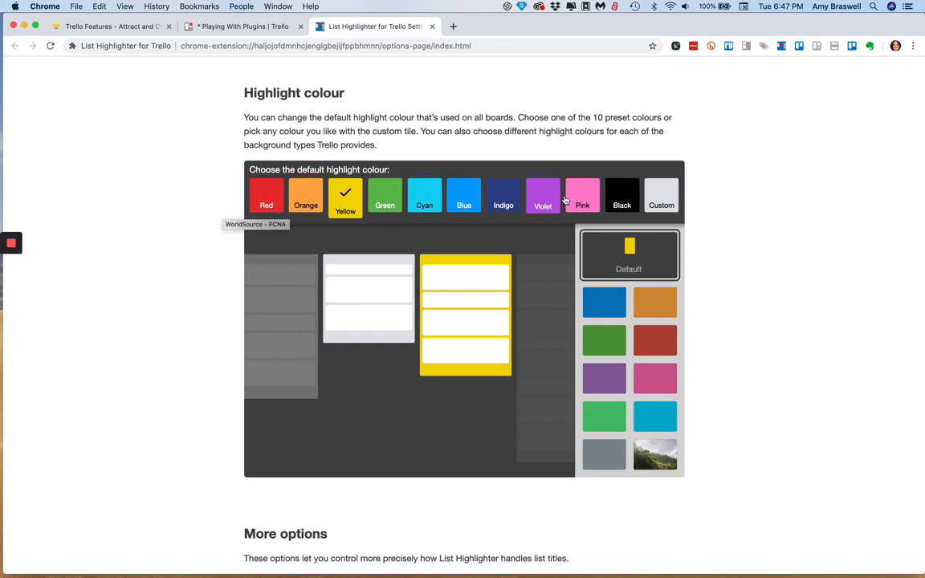
left_click(424, 192)
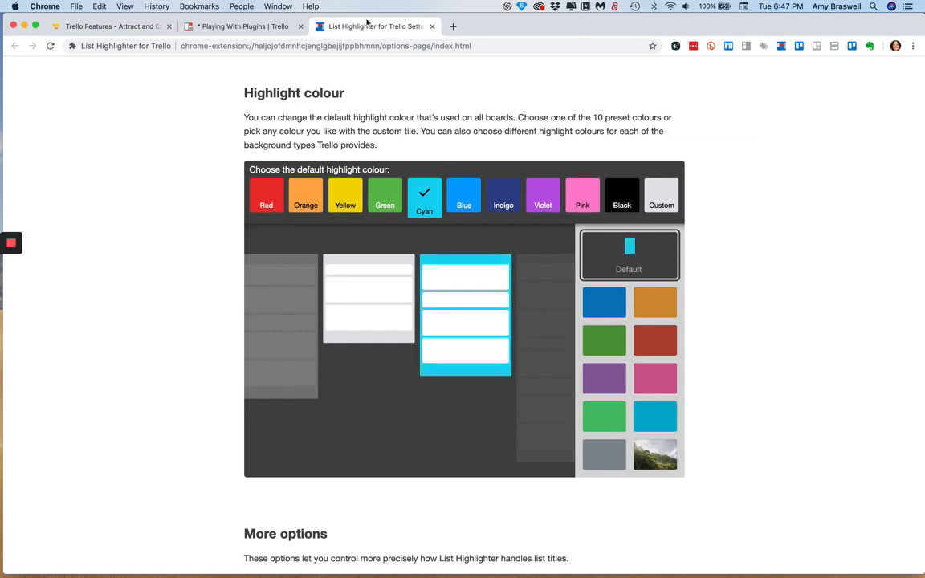
left_click(237, 29)
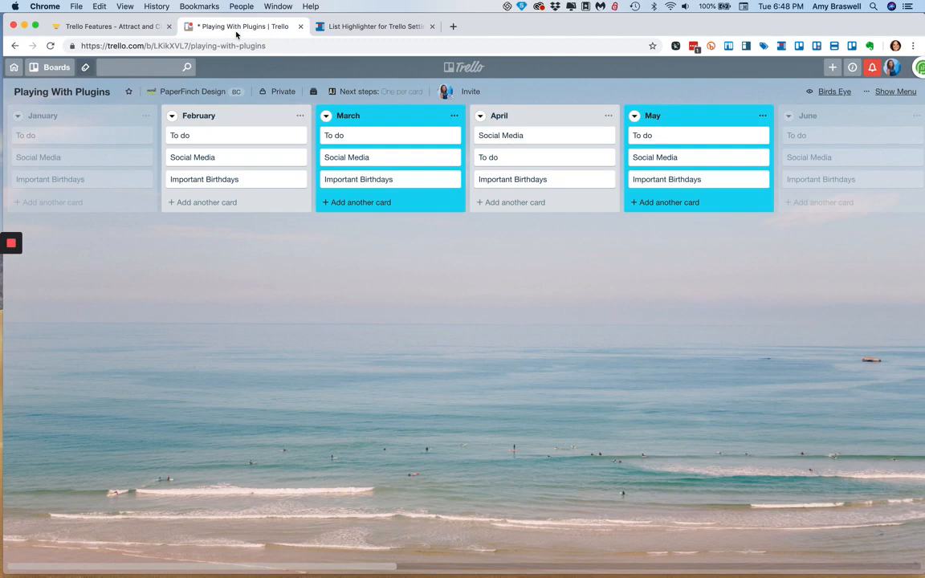
left_click(371, 26)
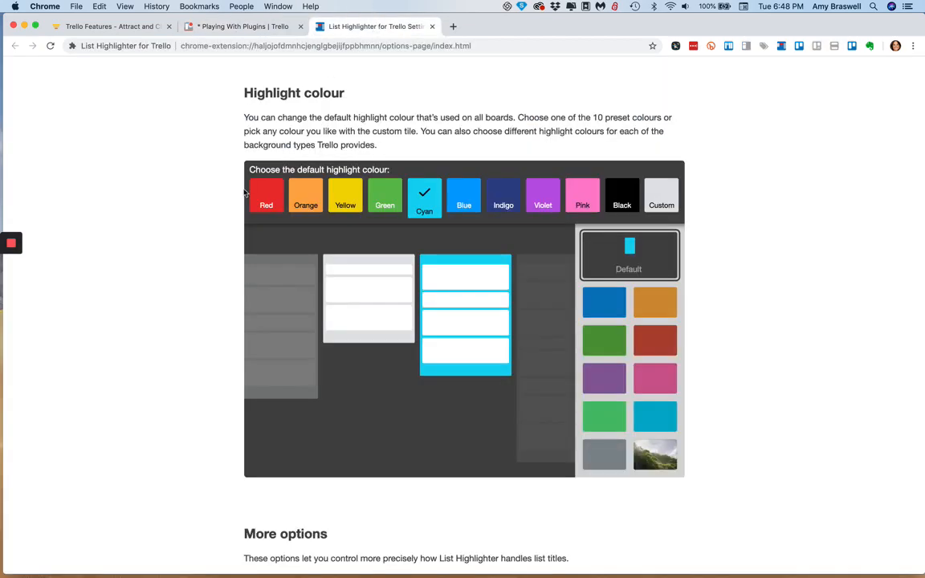
left_click(345, 195)
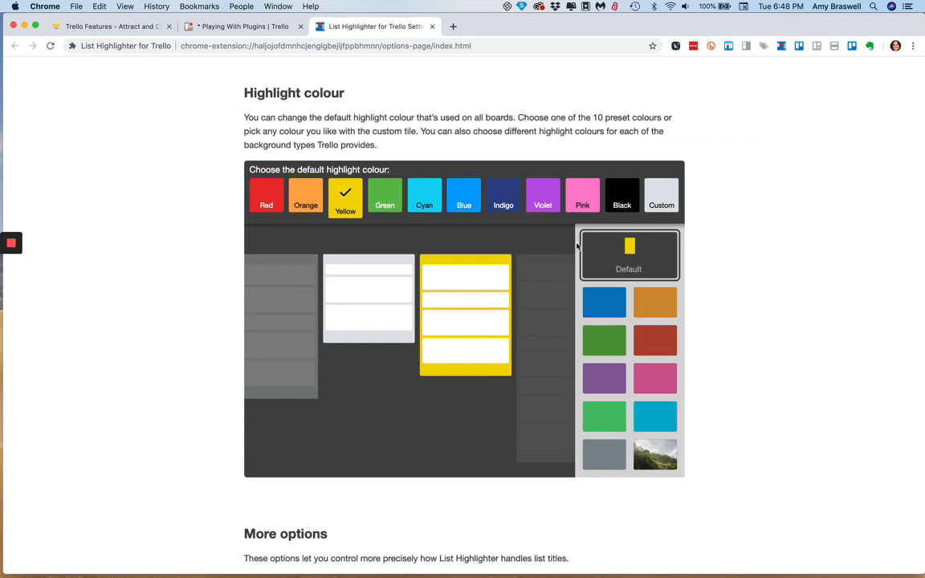
Preview the highlight colour on different board backgrounds, including photo, pink, red, orange and grey, and check the board's own highlighting.
scroll(632, 351, "down", 2)
scroll(633, 352, "up", 1)
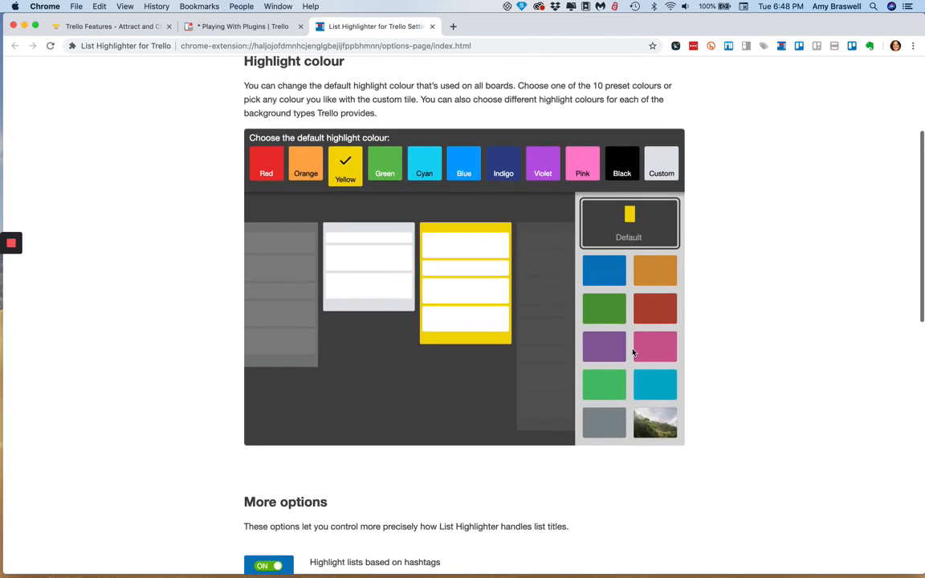
left_click(664, 426)
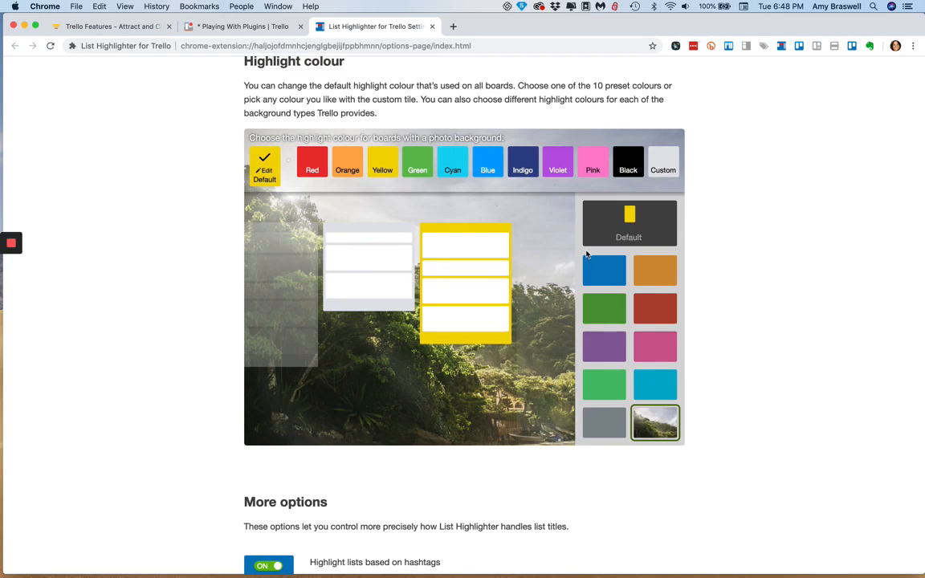
left_click(652, 386)
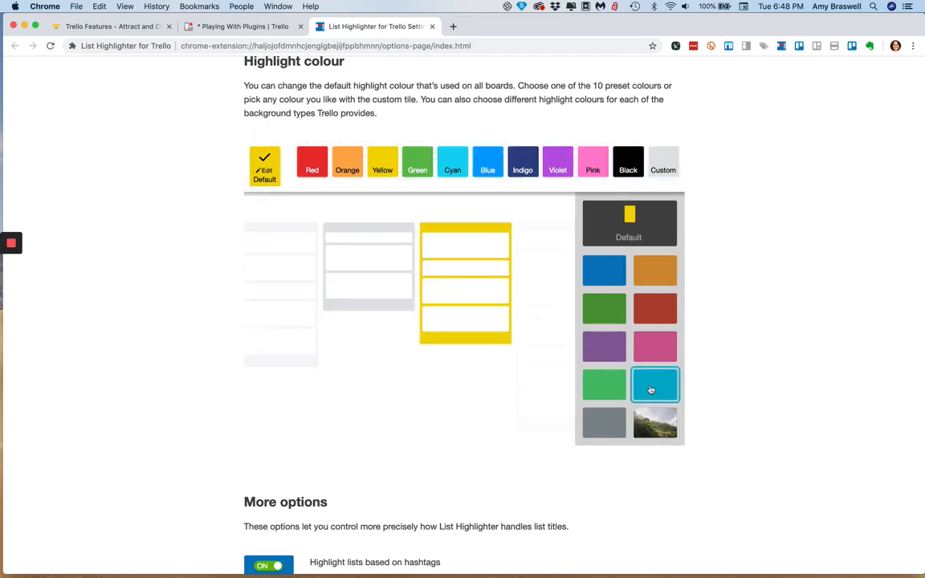
left_click(647, 347)
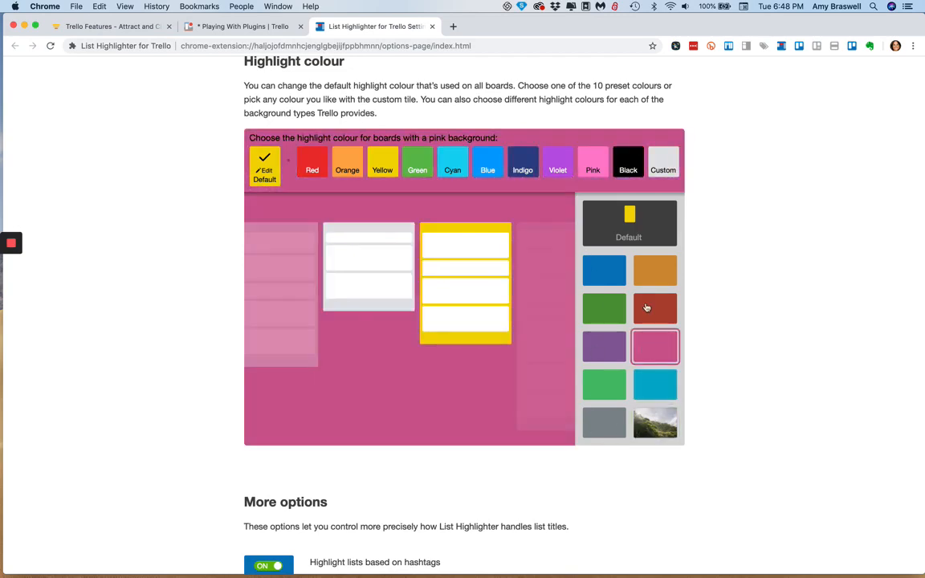
left_click(646, 307)
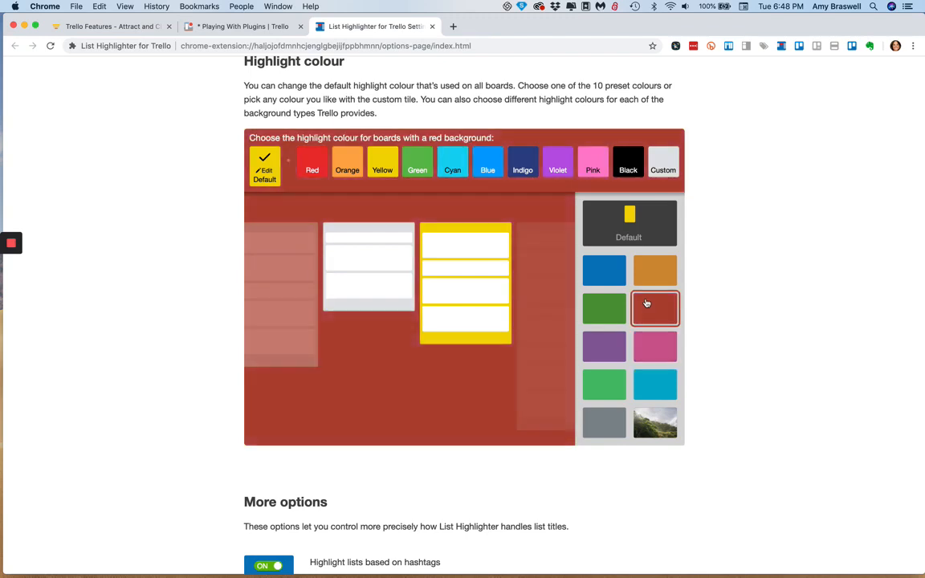
left_click(648, 273)
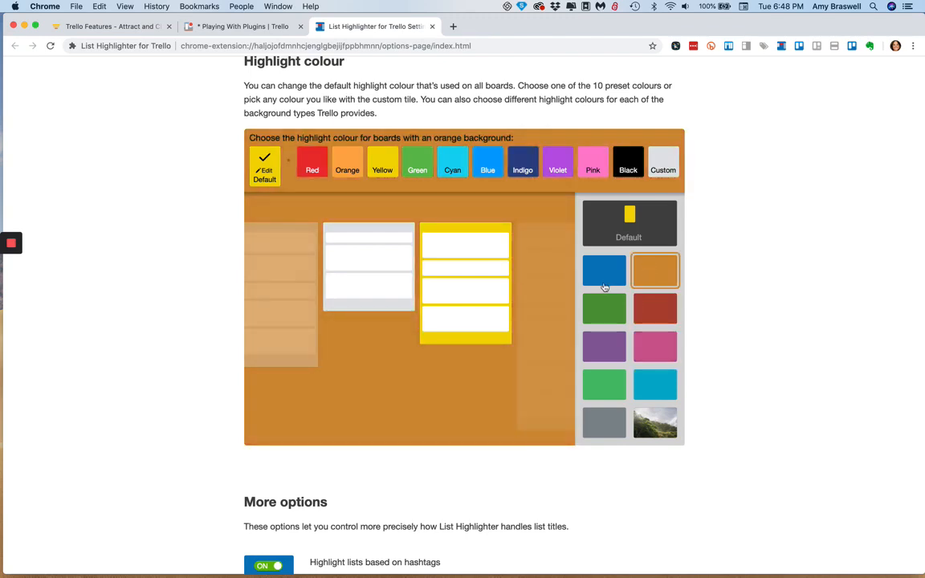
left_click(604, 277)
left_click(604, 313)
left_click(651, 421)
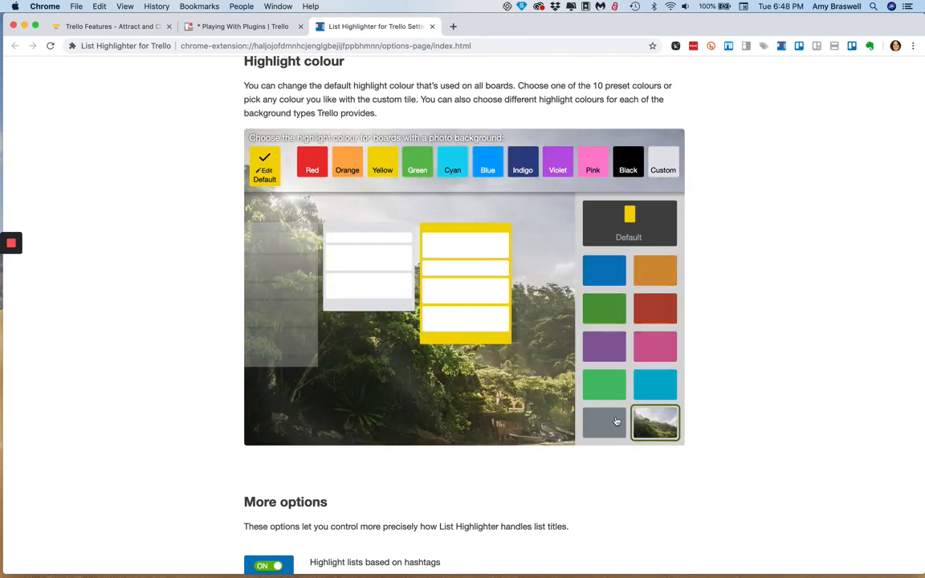
left_click(602, 421)
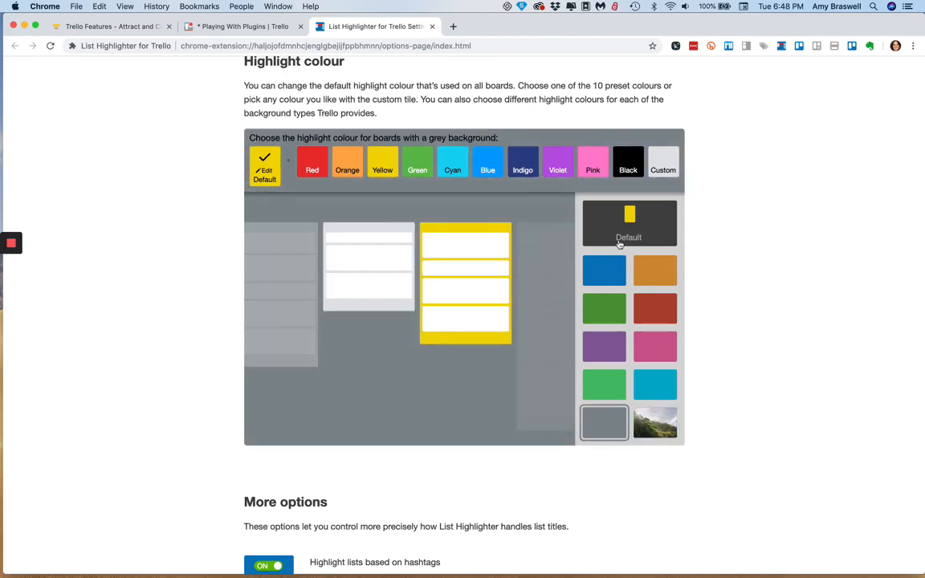
scroll(208, 402, "down", 2)
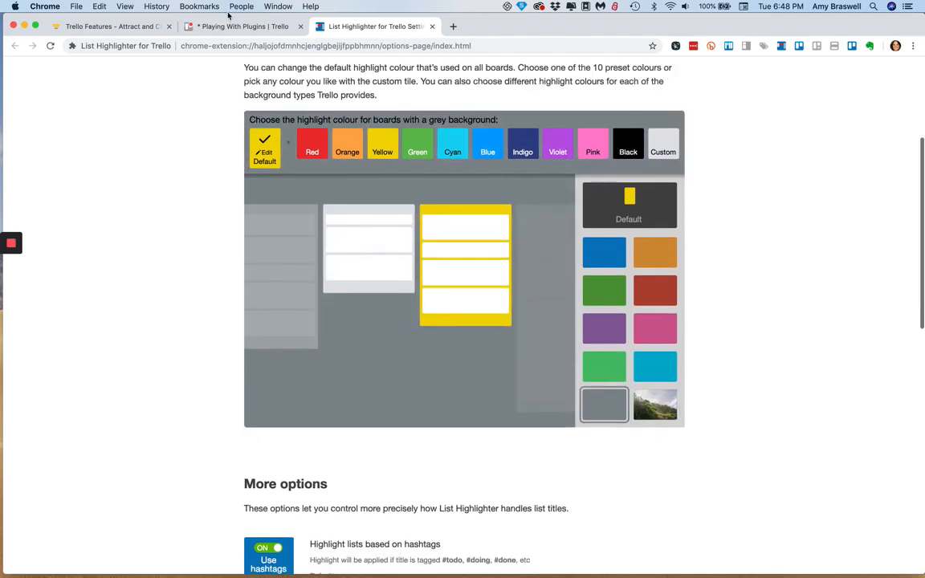
left_click(230, 28)
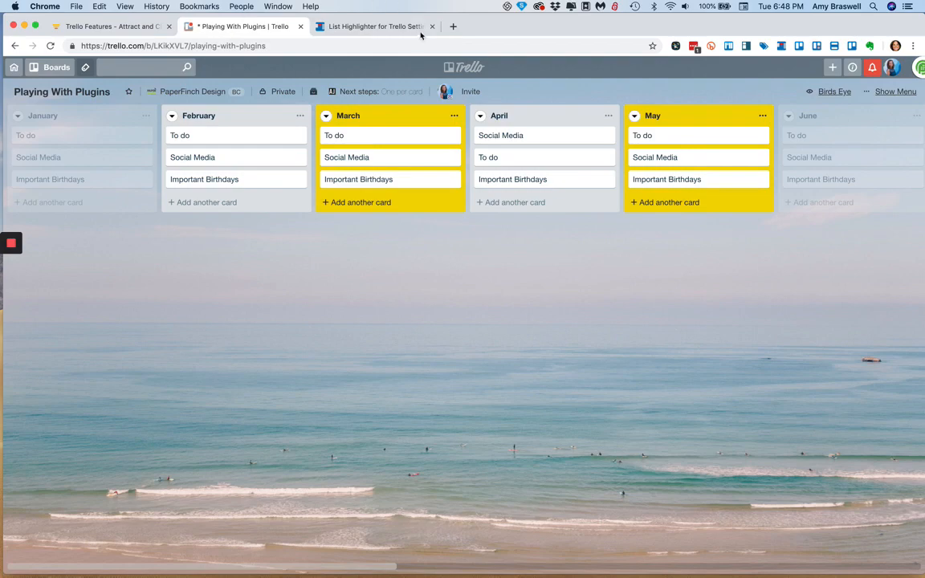
Review List Highlighter's additional options for hashtags and title text matching, comparing them with the highlighted lists on the board.
left_click(349, 27)
scroll(203, 305, "down", 10)
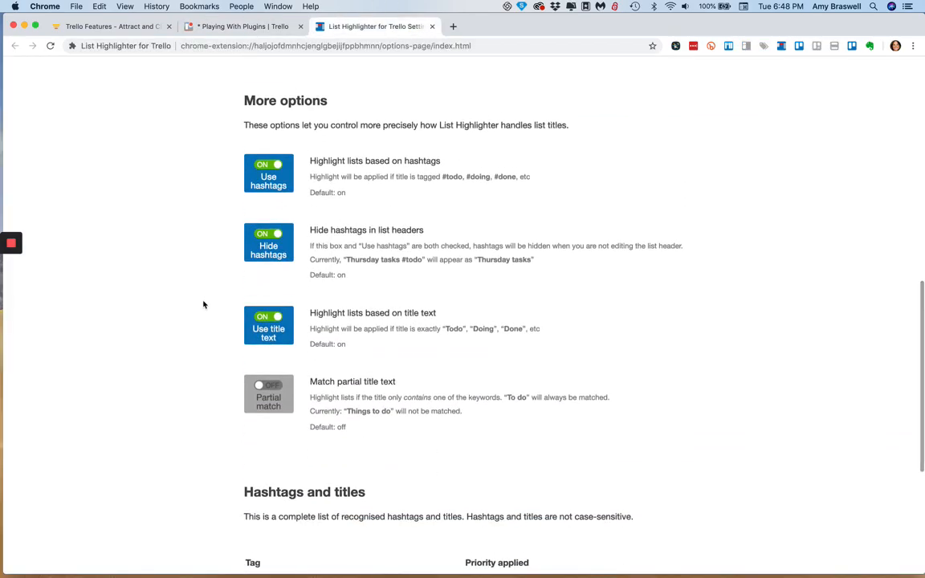
scroll(203, 306, "down", 1)
scroll(147, 124, "up", 1)
scroll(147, 123, "up", 1)
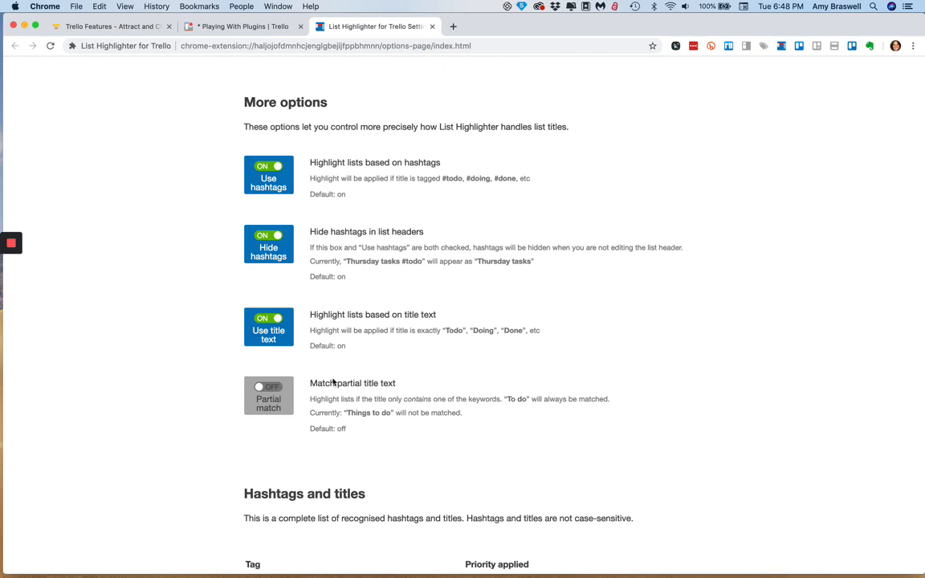
left_click(241, 26)
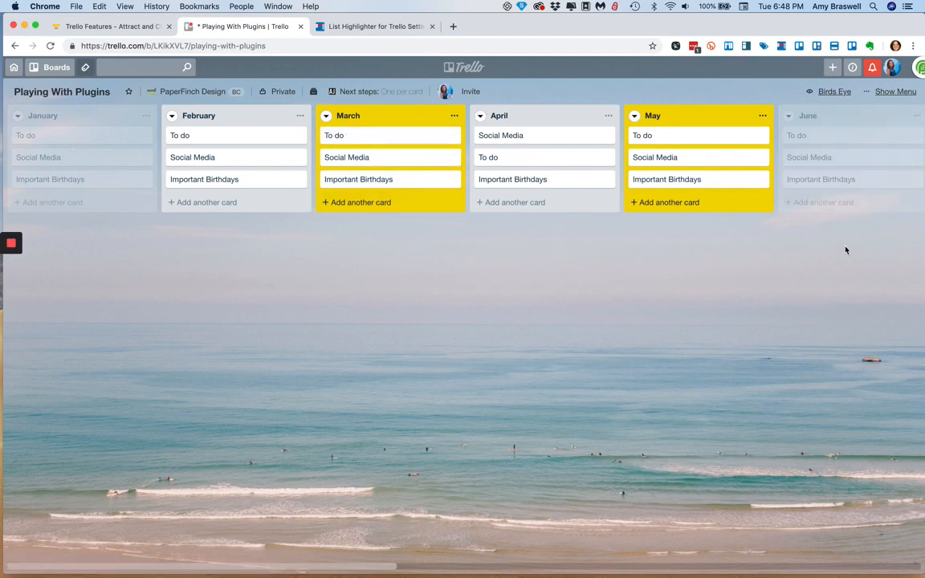
left_click(359, 26)
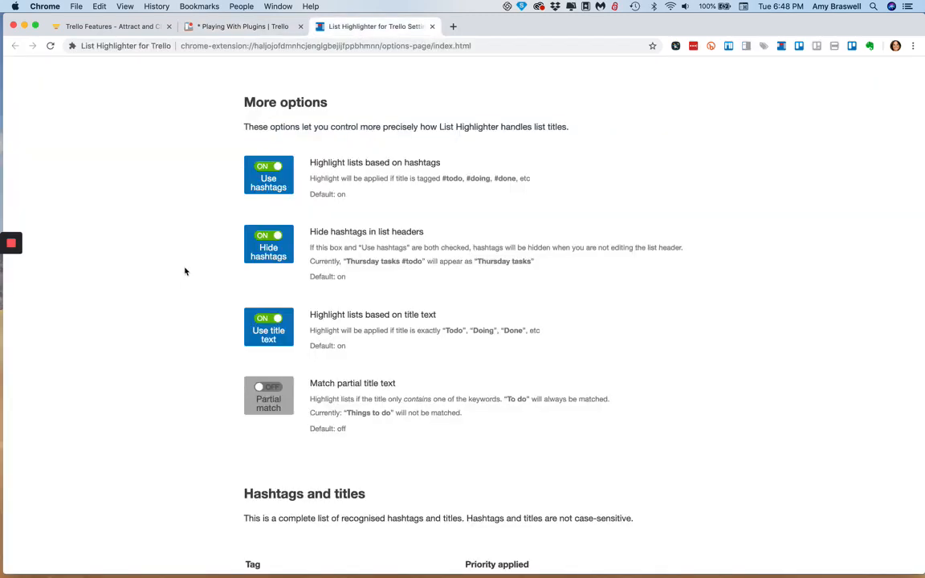
scroll(93, 226, "down", 1)
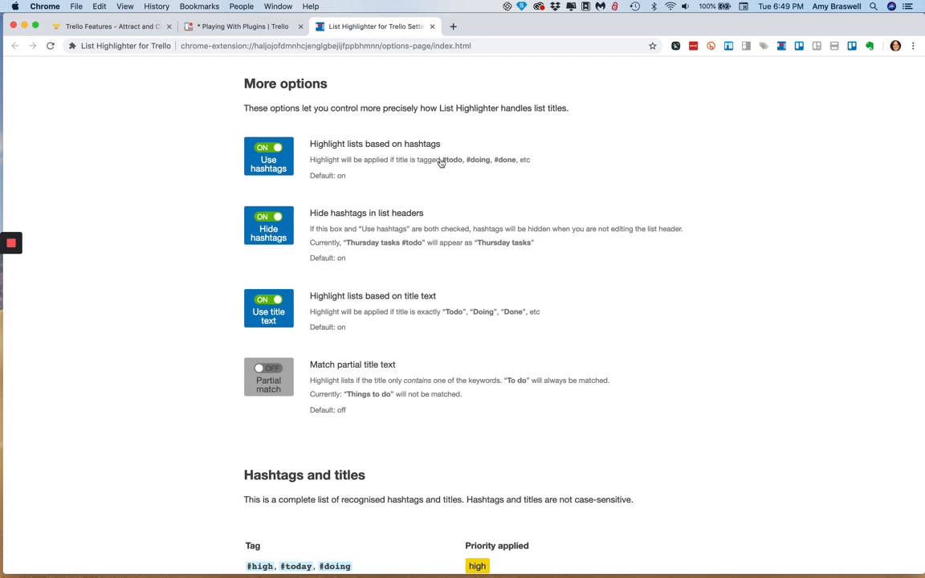
scroll(153, 260, "down", 1)
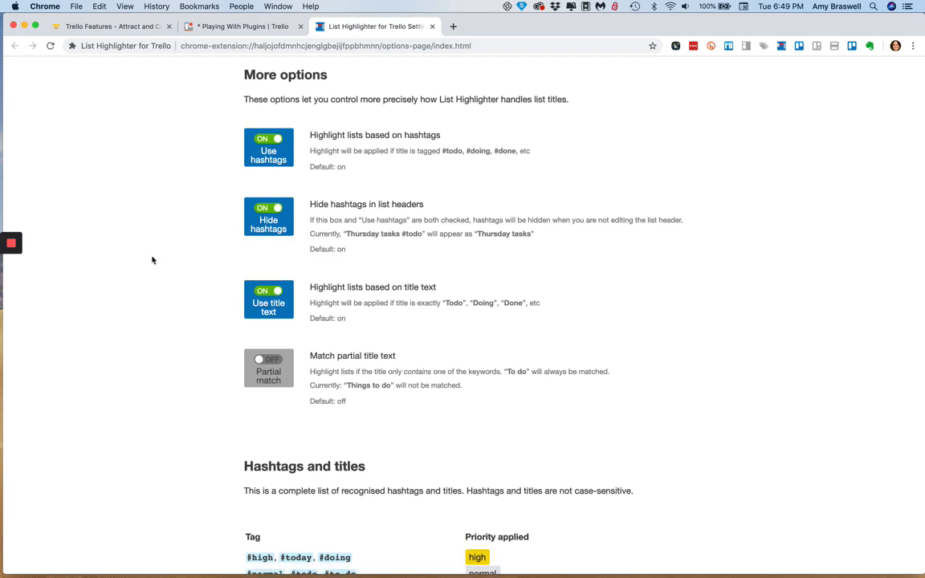
Try switching off Hide hashtags in list headers, check the March list on the board, and switch the option back on.
scroll(152, 260, "up", 1)
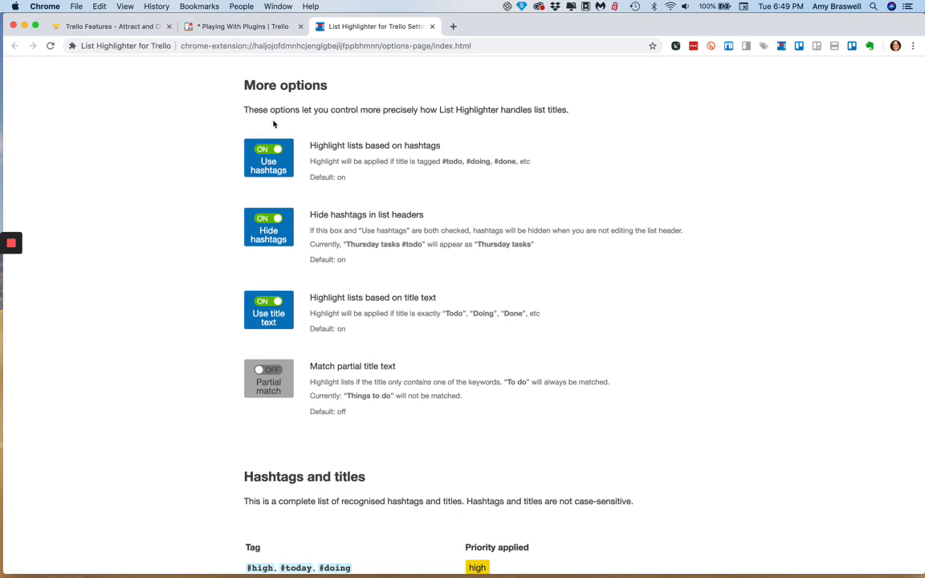
scroll(405, 241, "up", 1)
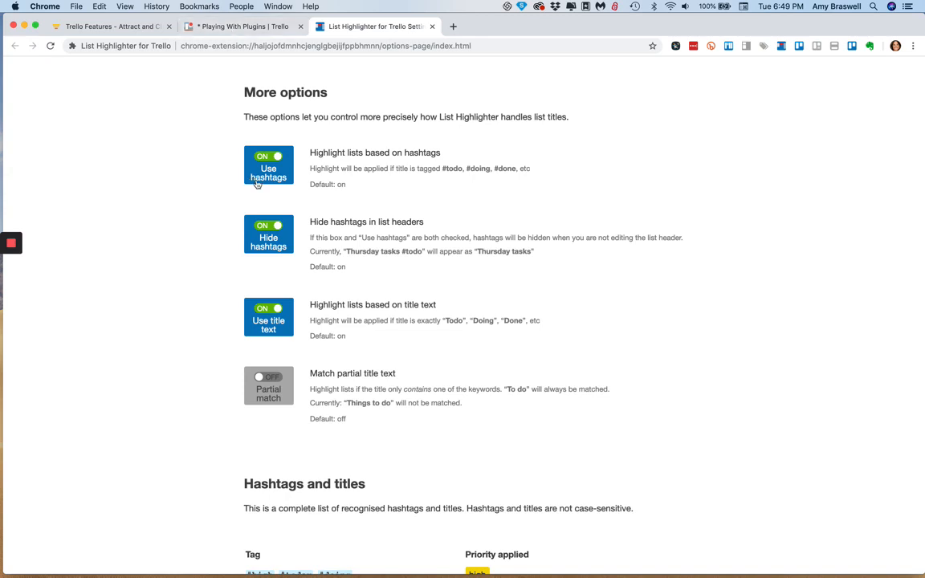
left_click(251, 220)
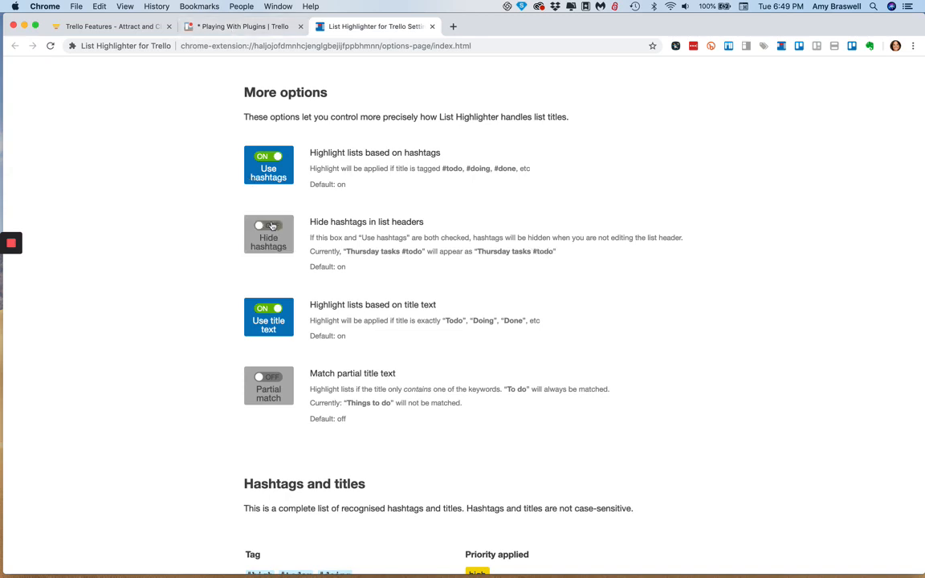
left_click(216, 29)
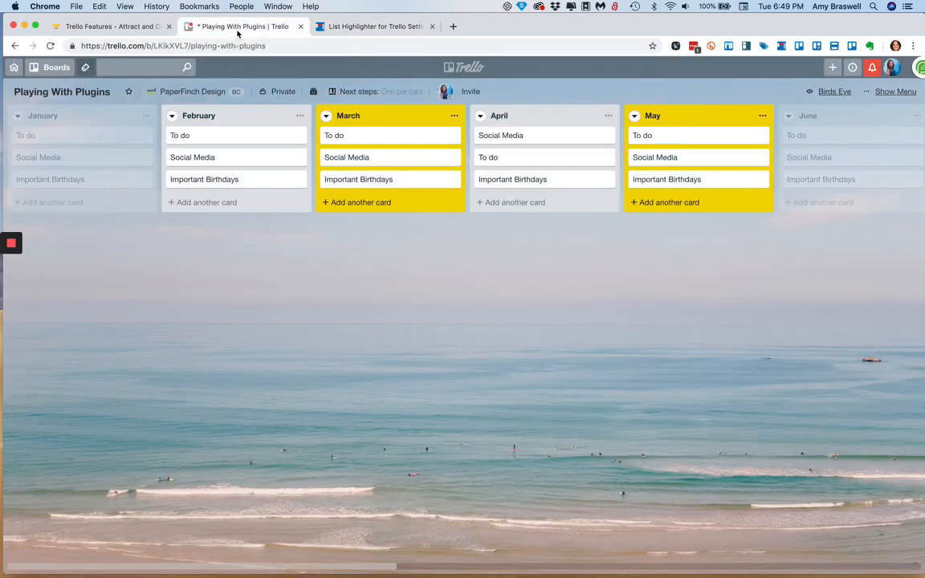
left_click(361, 116)
left_click(427, 204)
left_click(415, 318)
left_click(376, 27)
left_click(262, 241)
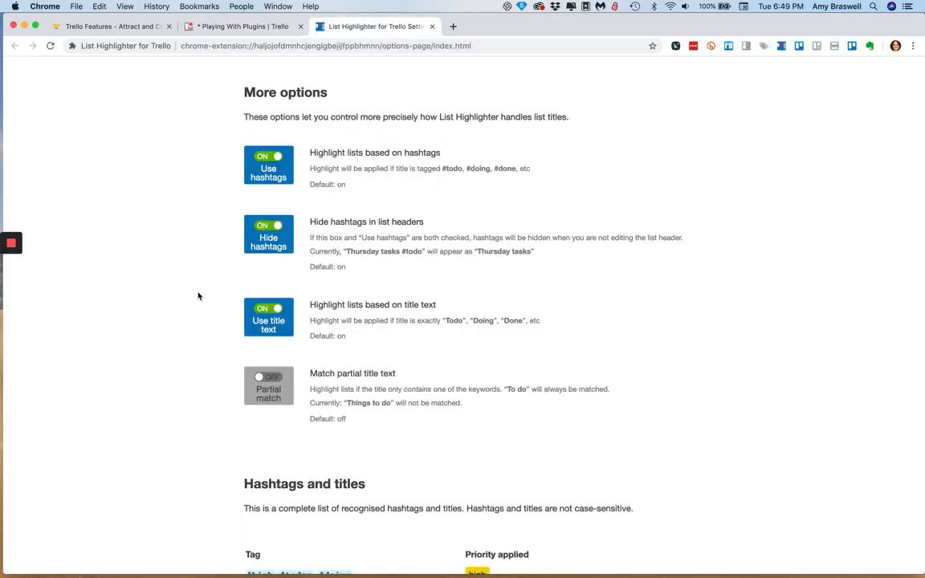
Review the title text and partial match options together with the list of recognised hashtags and titles.
scroll(199, 296, "down", 5)
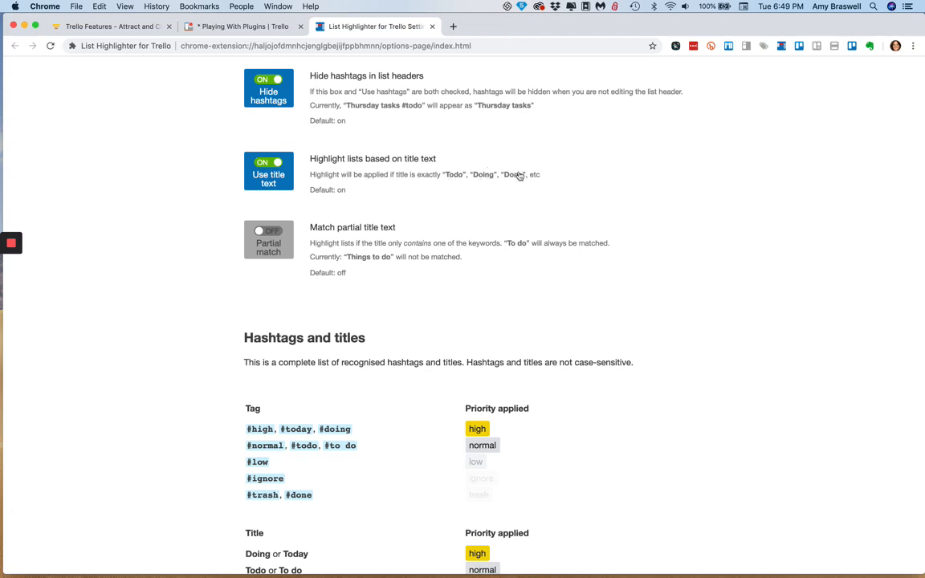
scroll(105, 308, "down", 3)
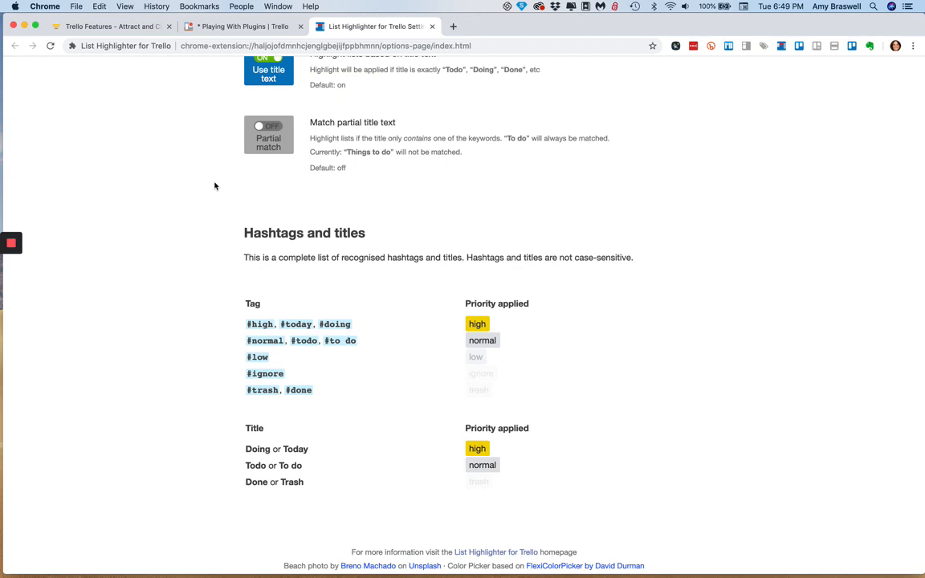
scroll(214, 186, "up", 3)
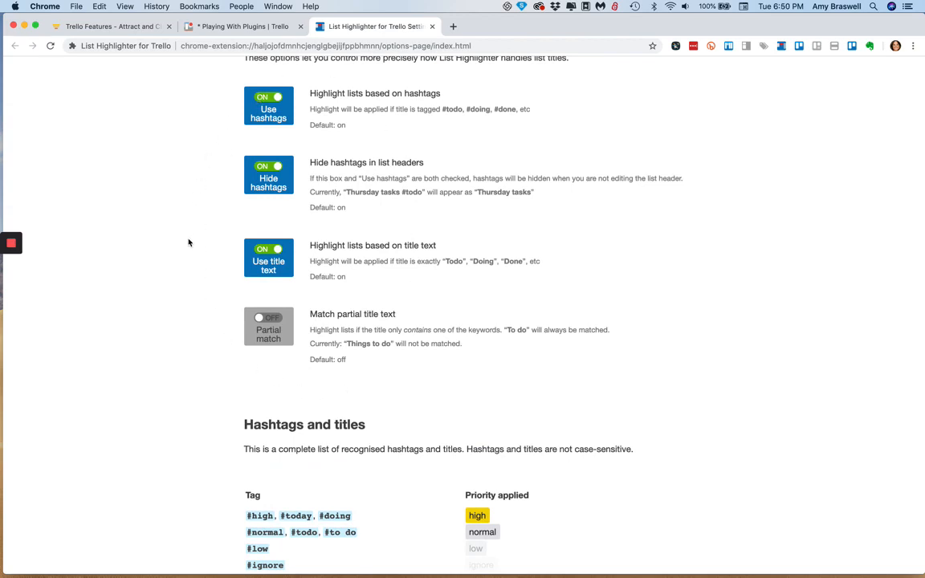
scroll(189, 243, "down", 5)
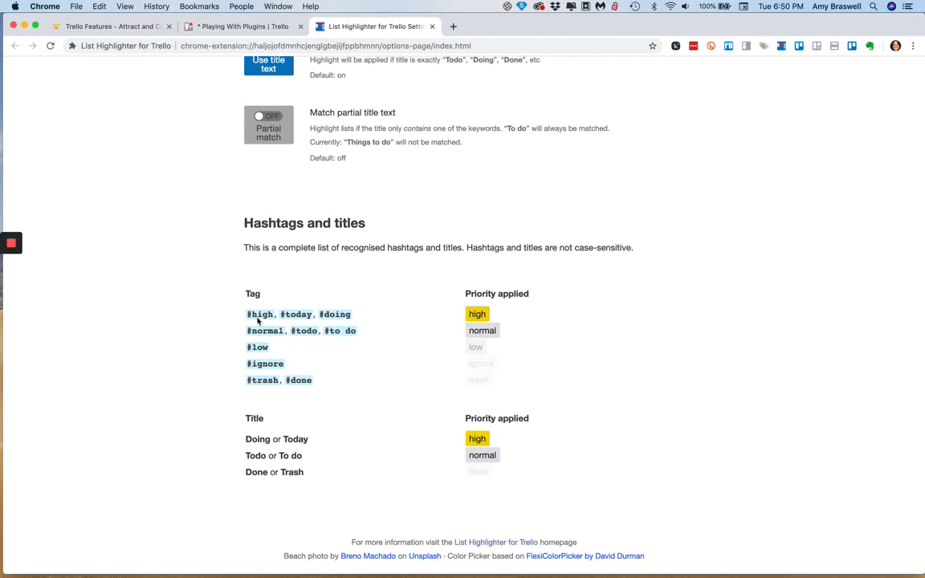
scroll(285, 220, "up", 8)
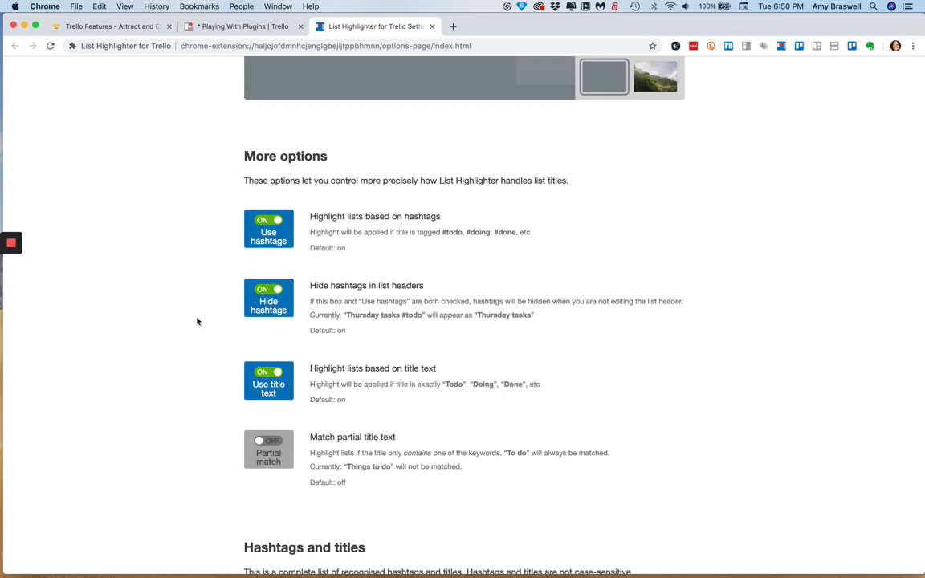
scroll(198, 321, "down", 8)
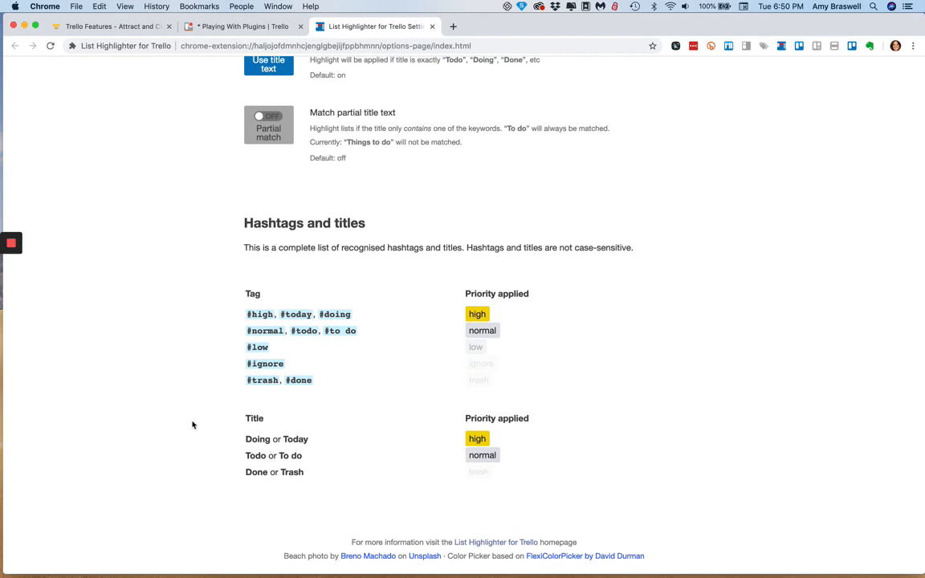
Inspect the March list on the board, including its Social Media card, new-card form and title with the hidden hashtag.
left_click(240, 26)
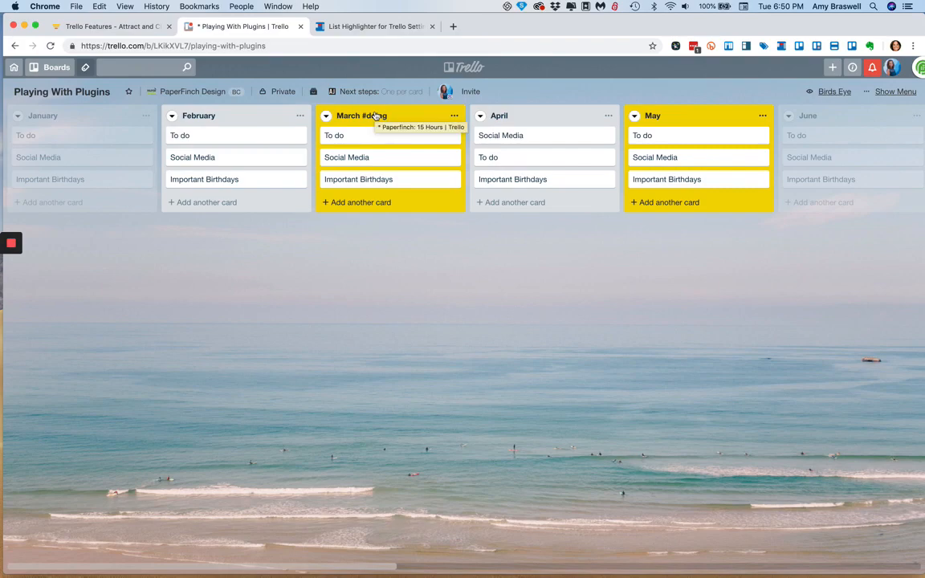
left_click(403, 157)
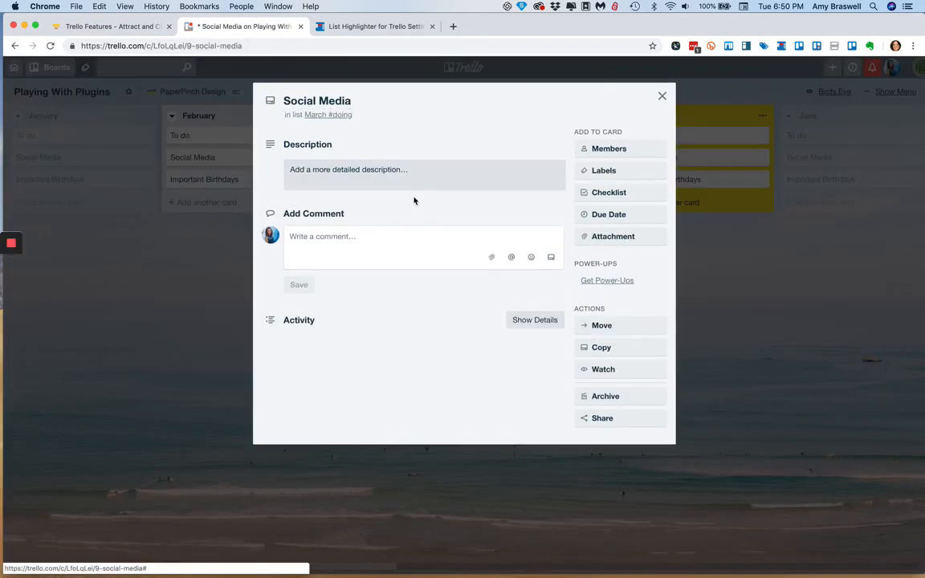
left_click(661, 96)
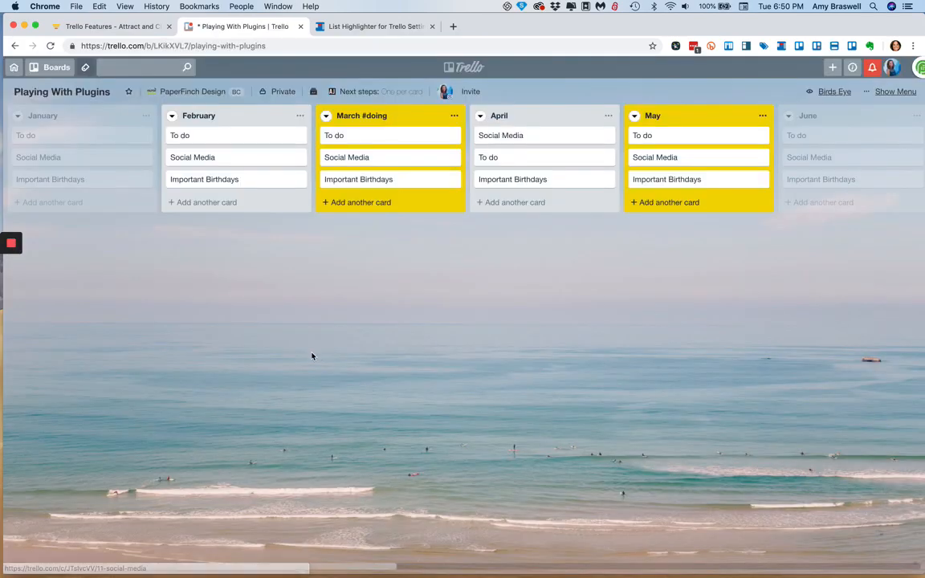
left_click(417, 205)
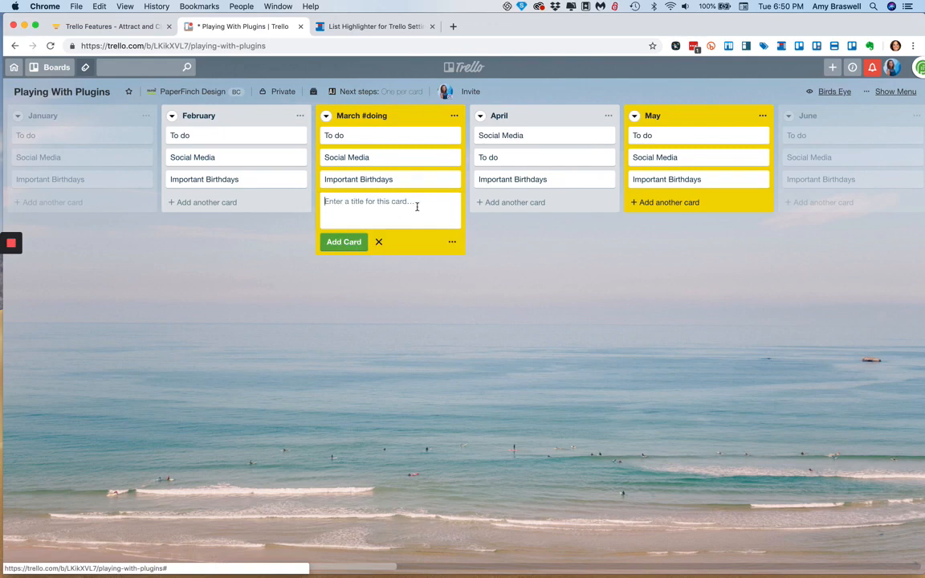
left_click(403, 116)
left_click(378, 242)
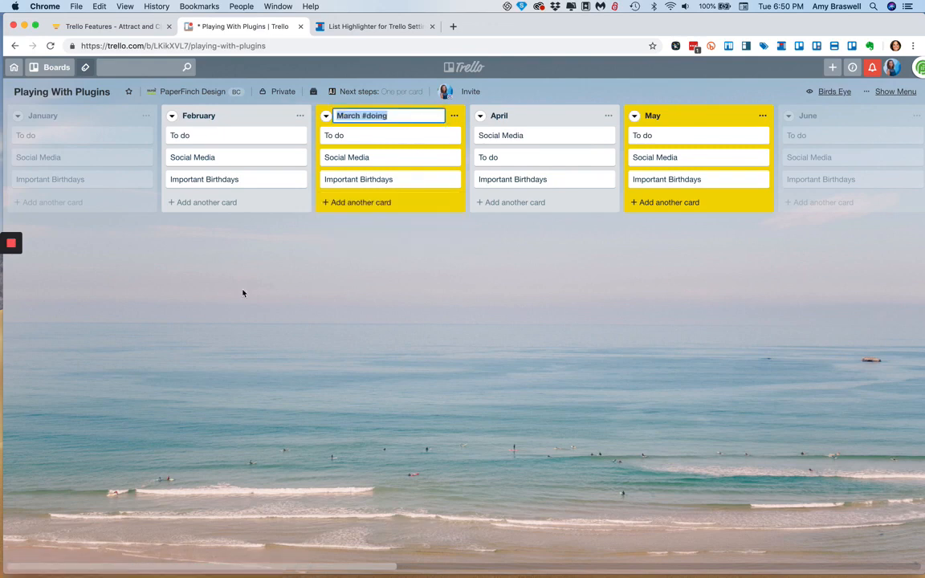
left_click(271, 309)
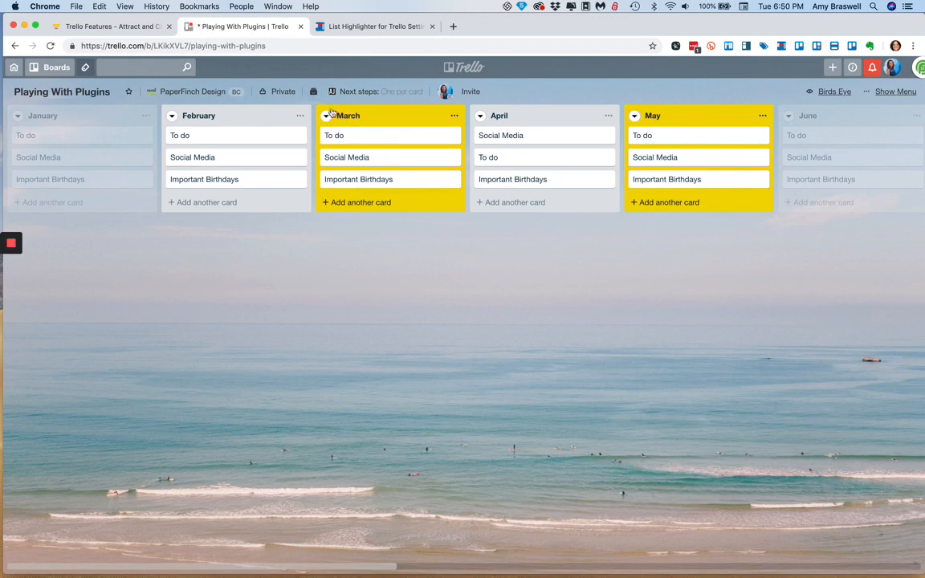
Examine the recognised tags in the Hashtags and titles table, marking the high priority row and the normal priority row.
left_click(374, 26)
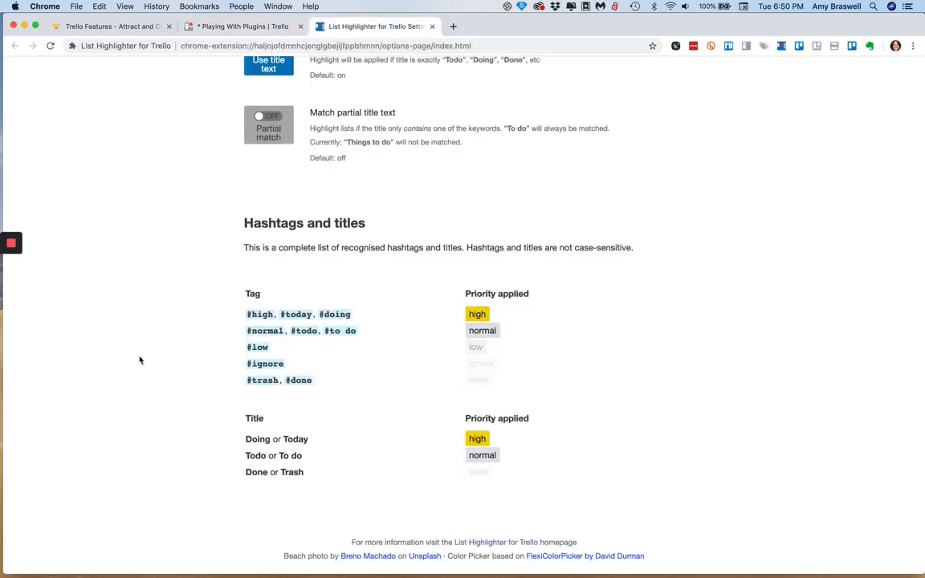
scroll(252, 256, "up", 4)
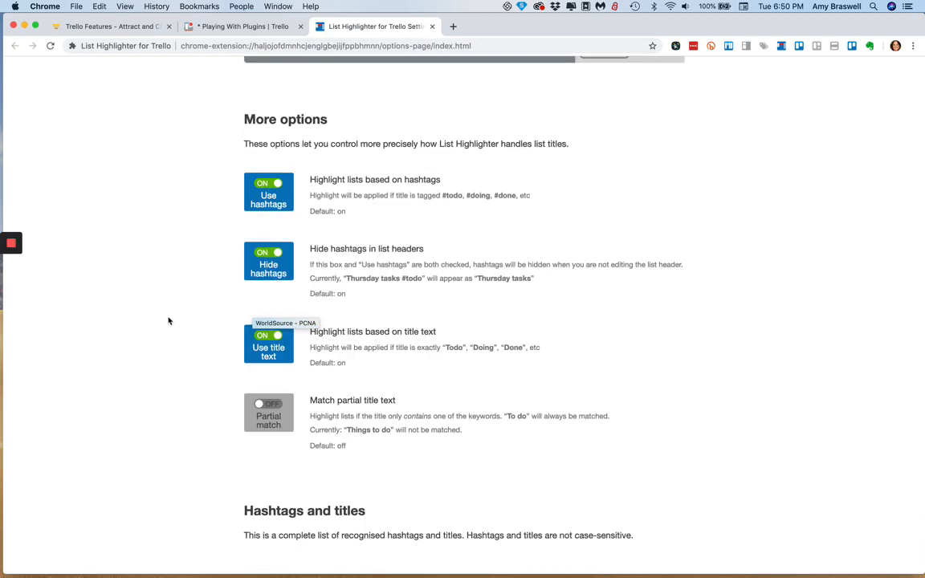
scroll(169, 319, "down", 4)
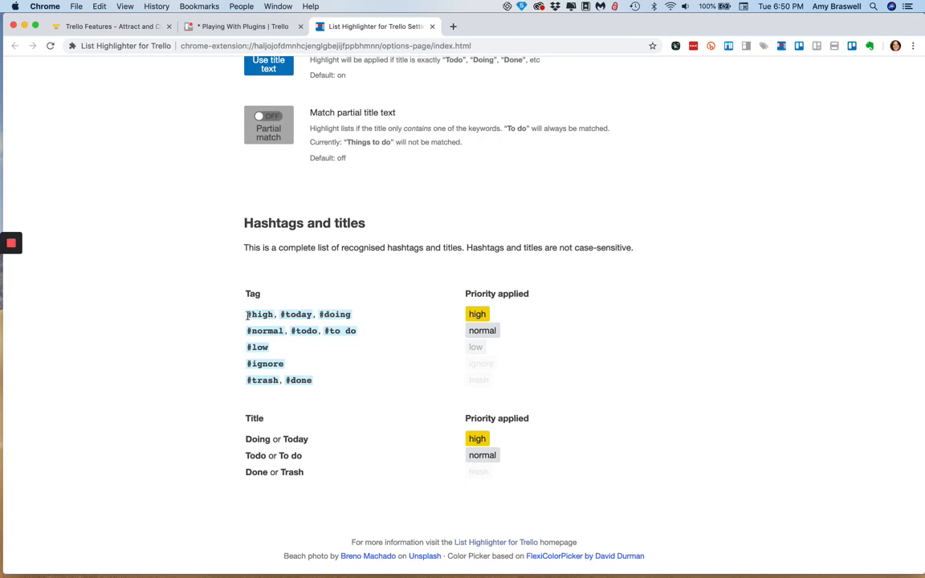
left_click_drag(247, 315, 287, 308)
left_click_drag(348, 310, 361, 319)
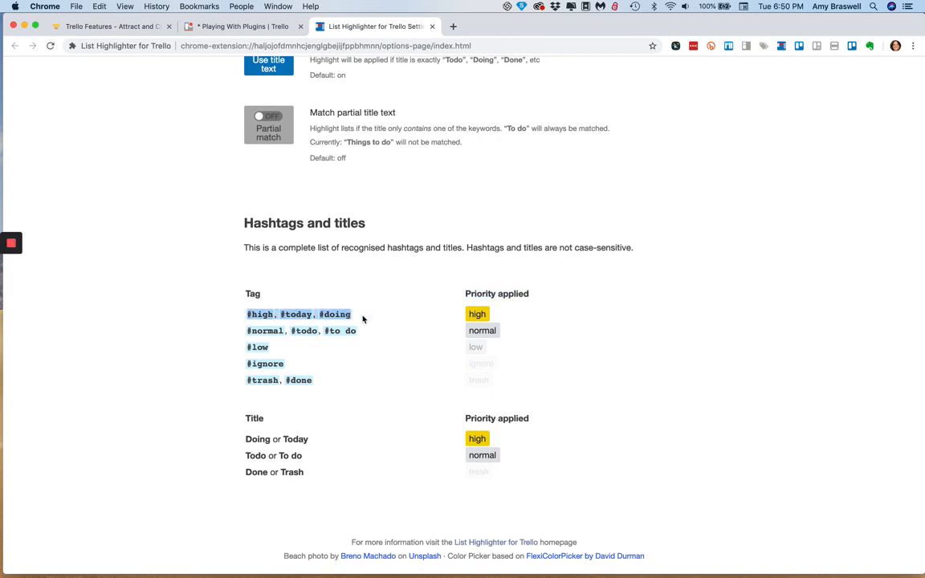
left_click(188, 342)
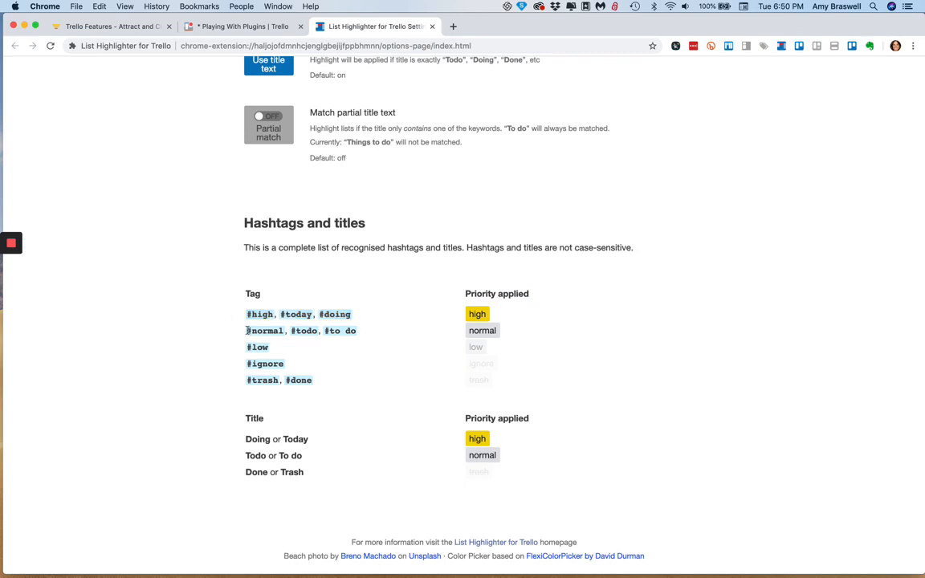
left_click_drag(246, 330, 356, 330)
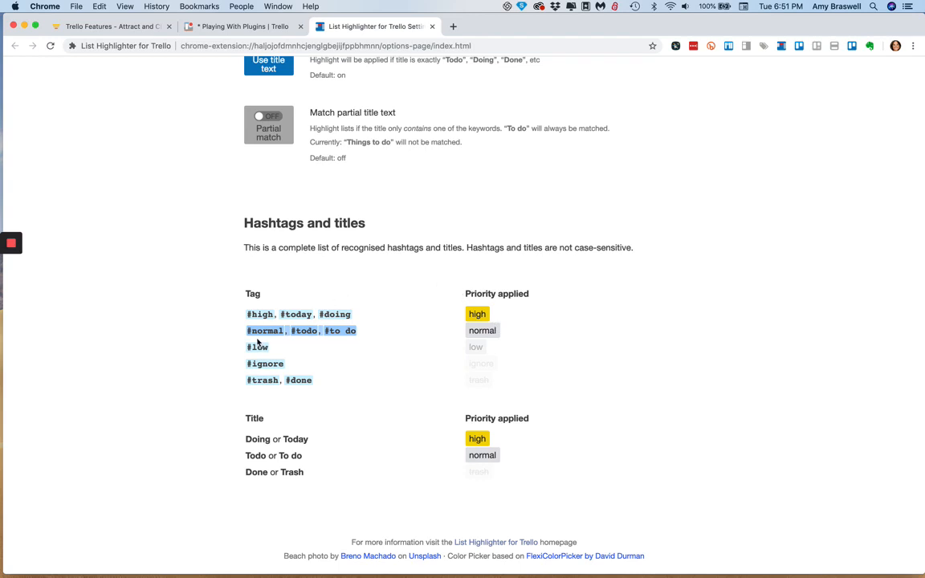
left_click(209, 340)
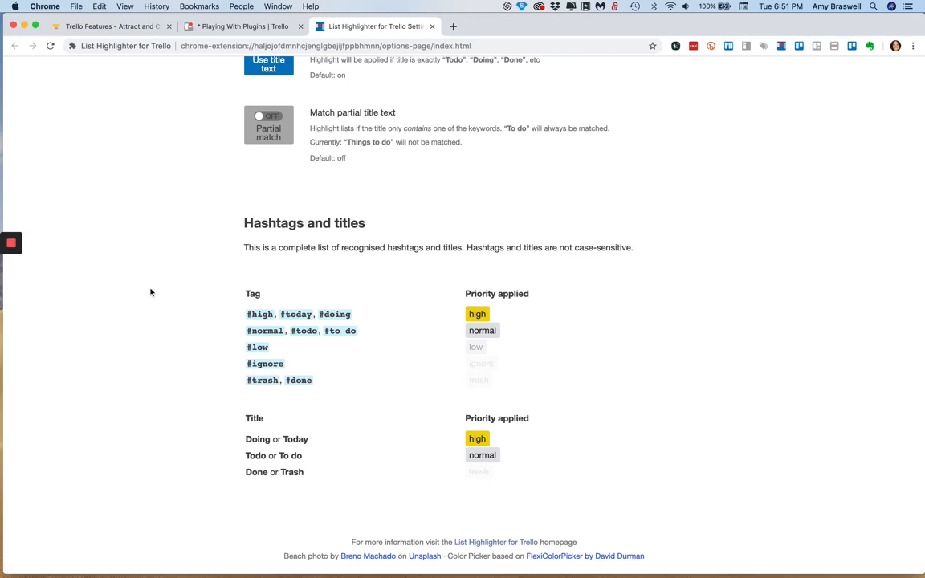
Open the Dimming settings and check the un-dim on mouse over behaviour on the board's January list.
scroll(150, 293, "up", 15)
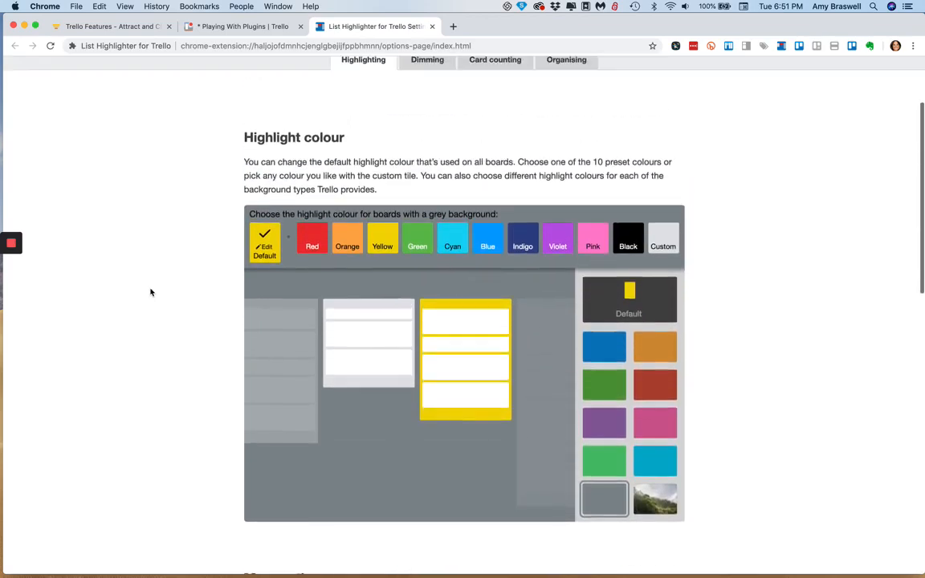
scroll(150, 292, "up", 3)
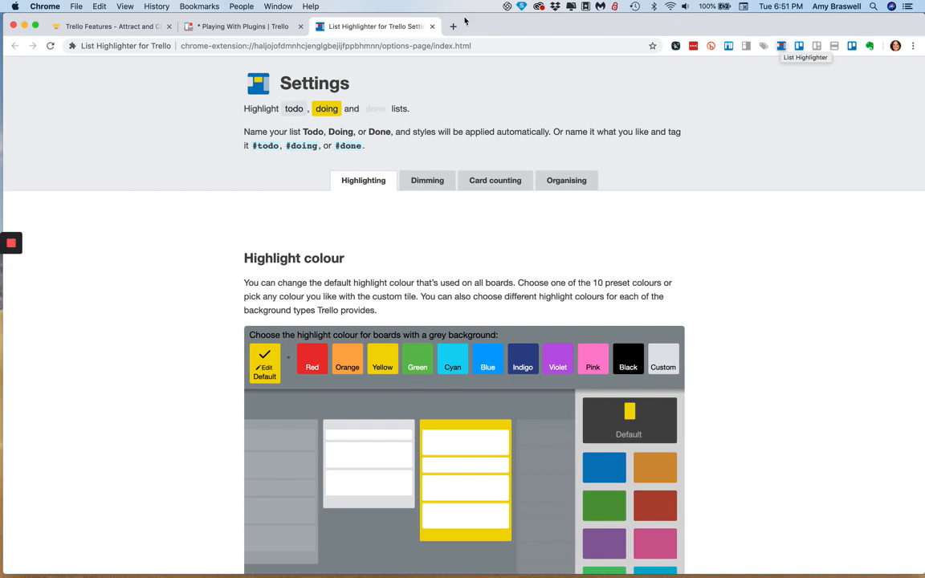
left_click(418, 182)
scroll(177, 297, "down", 2)
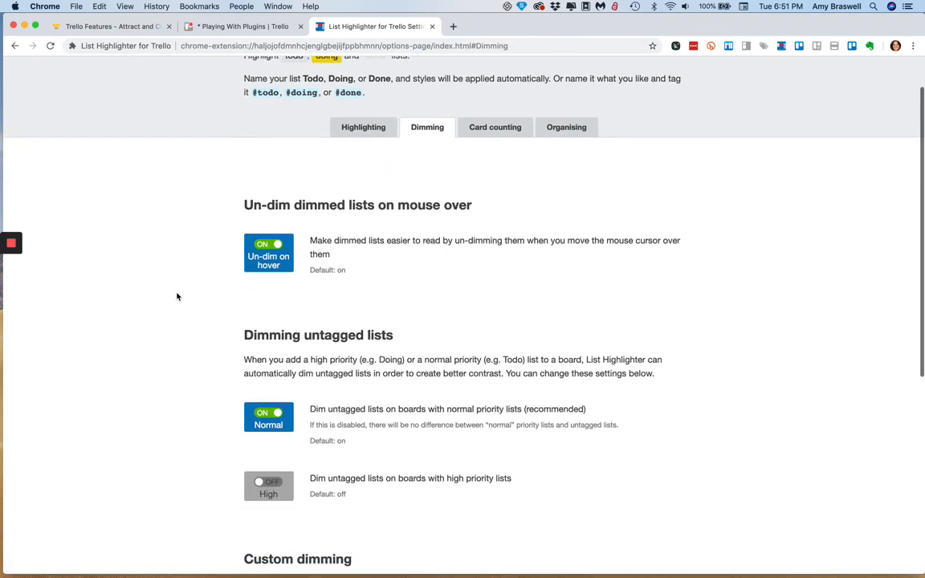
scroll(177, 297, "down", 2)
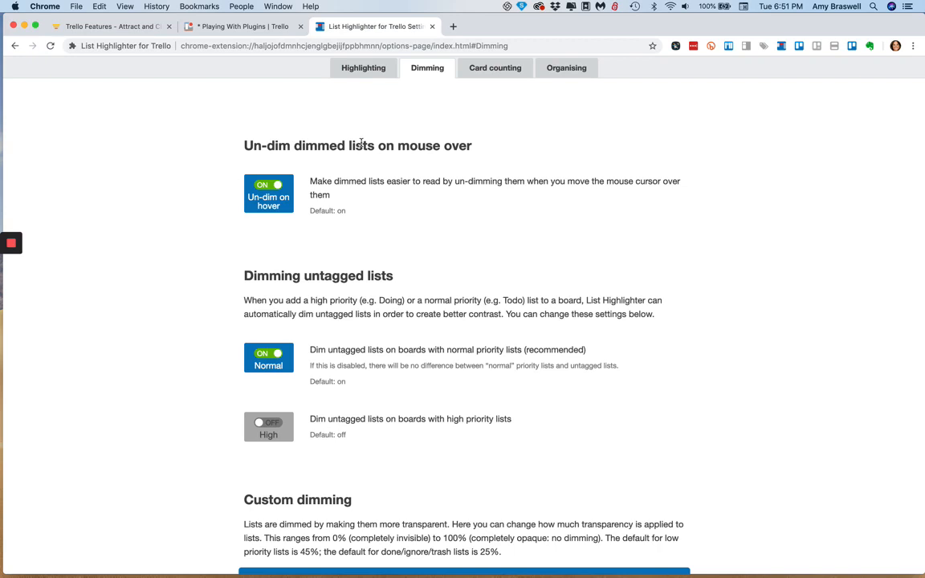
left_click(270, 26)
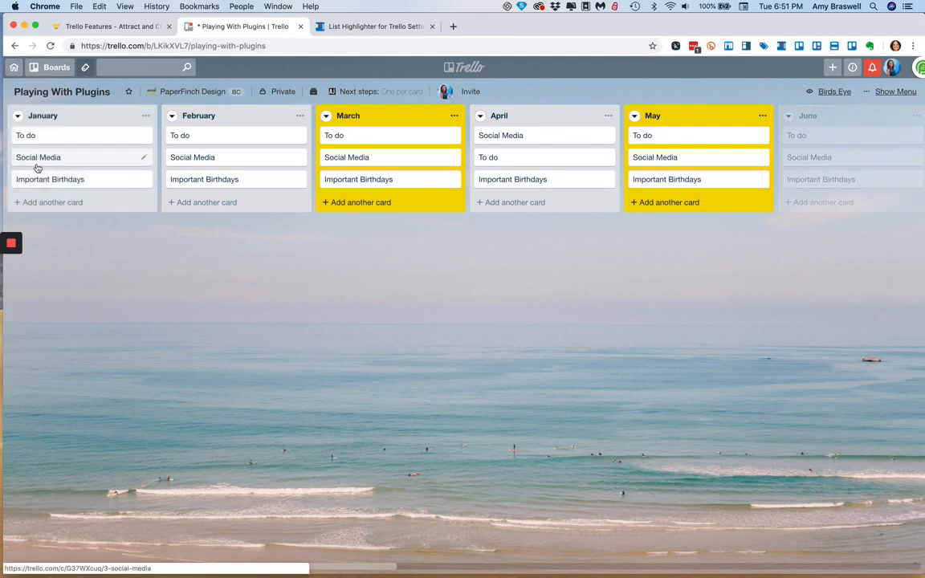
left_click(347, 27)
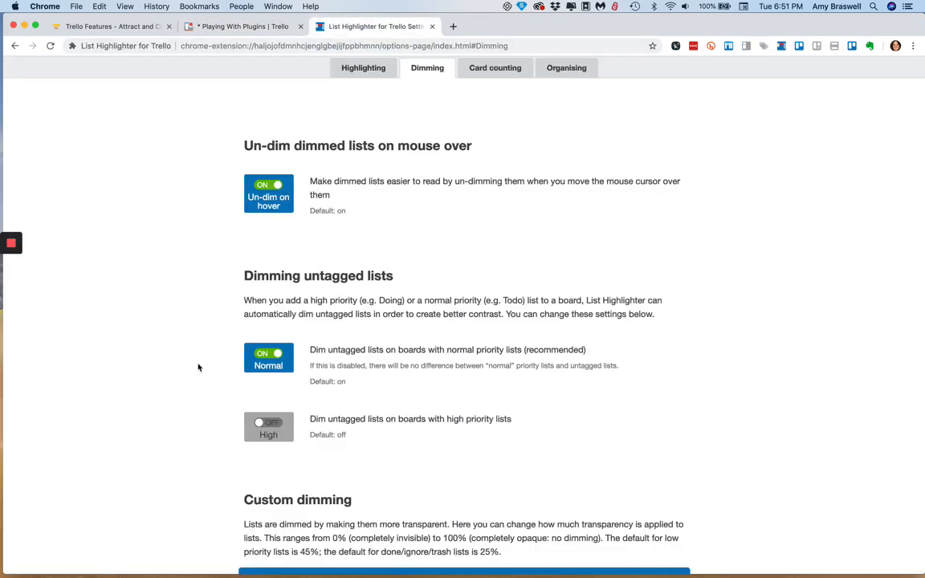
Set the custom dimming to 51% for Low priority lists and 29% for Done/Ignore/Trash lists.
scroll(198, 368, "down", 5)
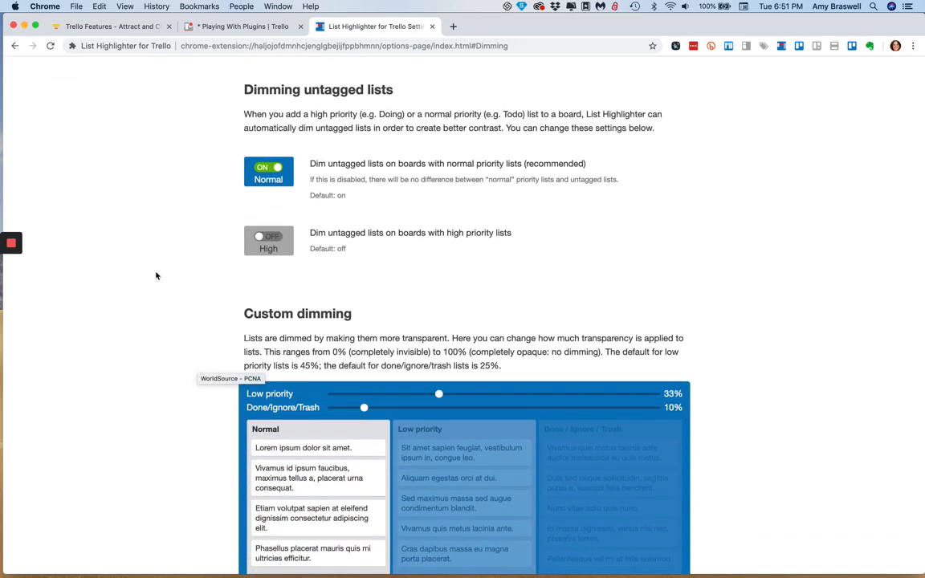
scroll(157, 275, "down", 3)
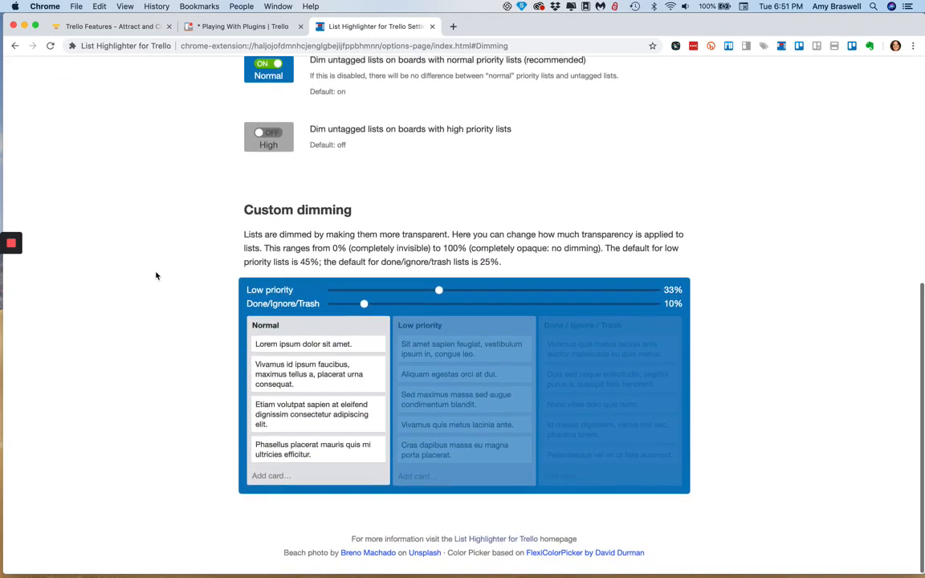
left_click_drag(438, 295, 528, 308)
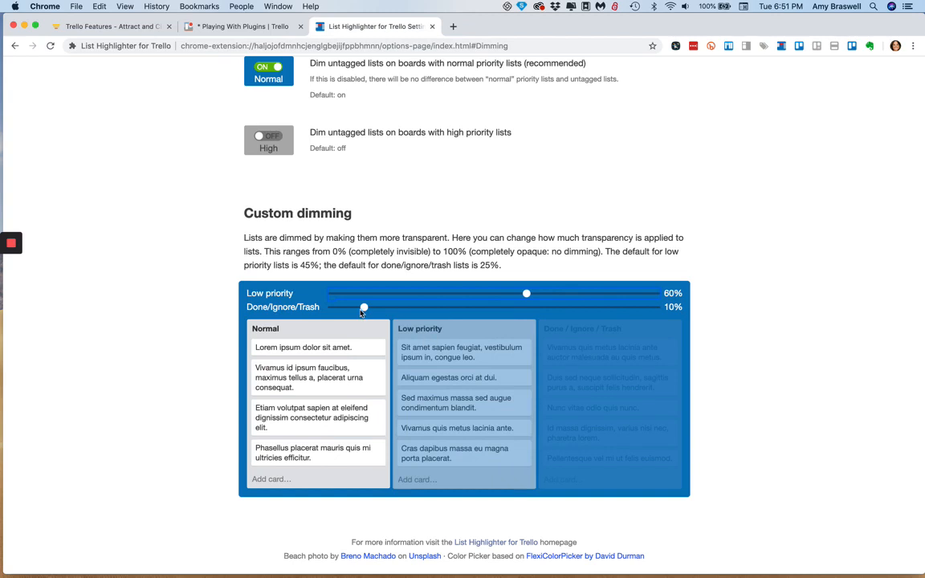
left_click_drag(361, 311, 474, 309)
left_click_drag(525, 293, 425, 309)
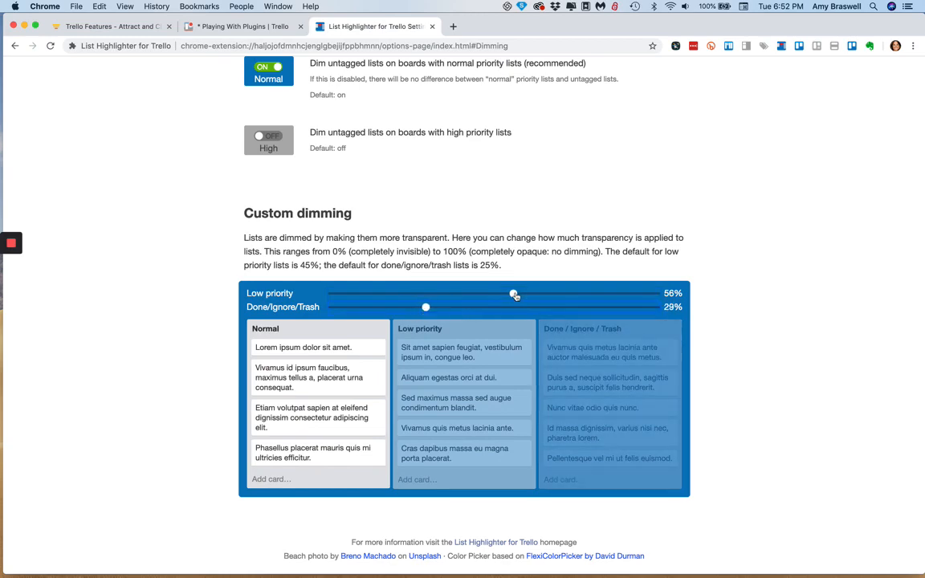
left_click_drag(514, 294, 497, 294)
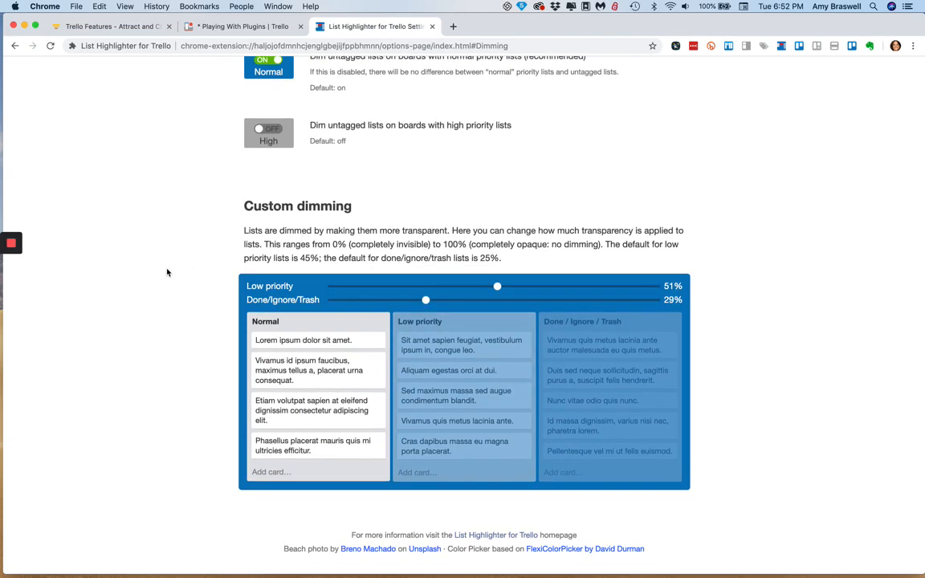
Open the Card counting settings and examine the list limits, count on all lists, manual points and hide points options.
scroll(167, 272, "up", 15)
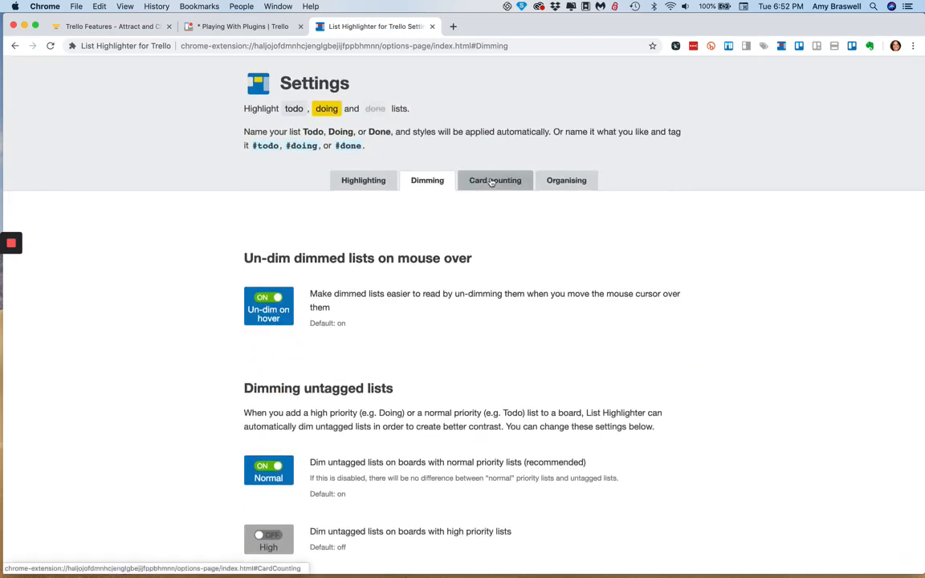
left_click(493, 182)
scroll(159, 264, "down", 1)
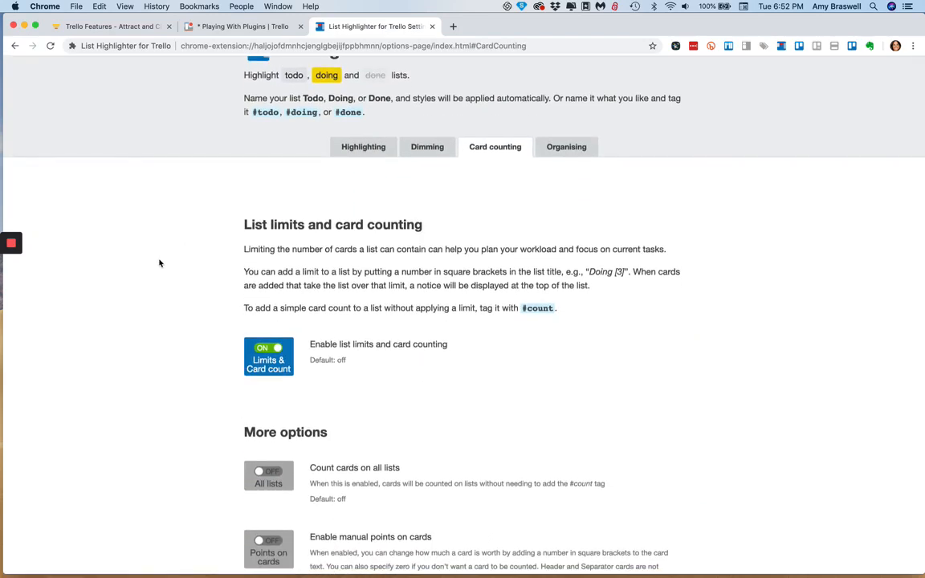
scroll(159, 263, "down", 1)
scroll(159, 263, "up", 2)
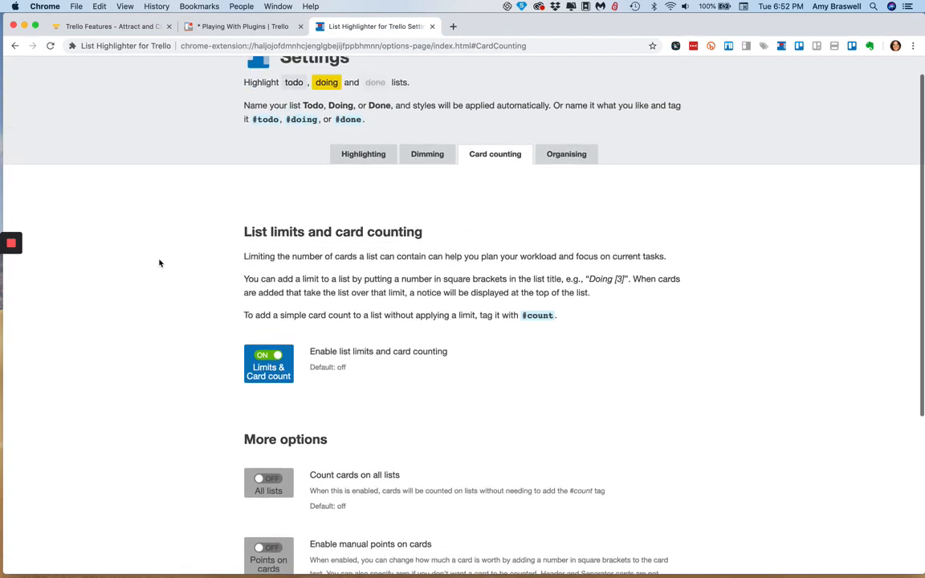
scroll(162, 283, "up", 2)
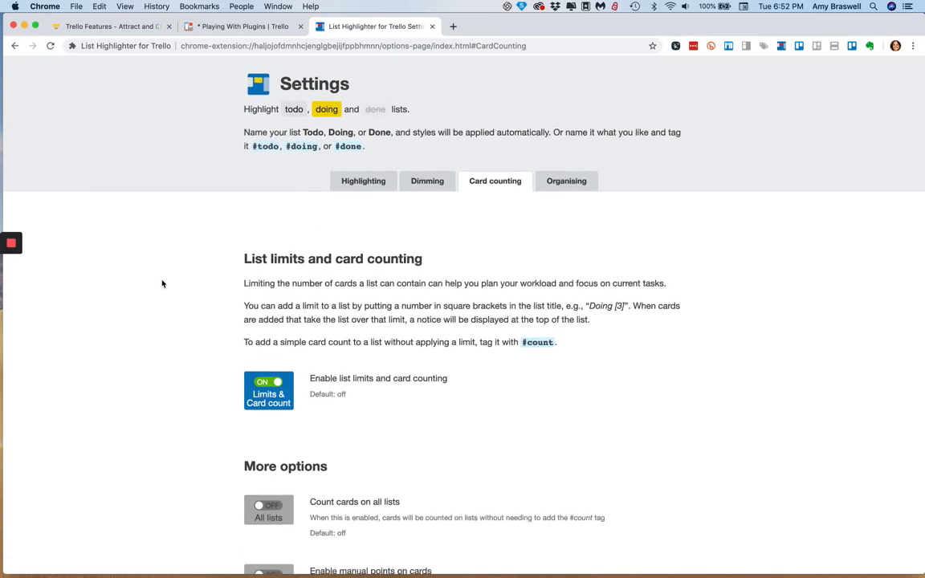
scroll(162, 284, "down", 3)
scroll(163, 283, "down", 4)
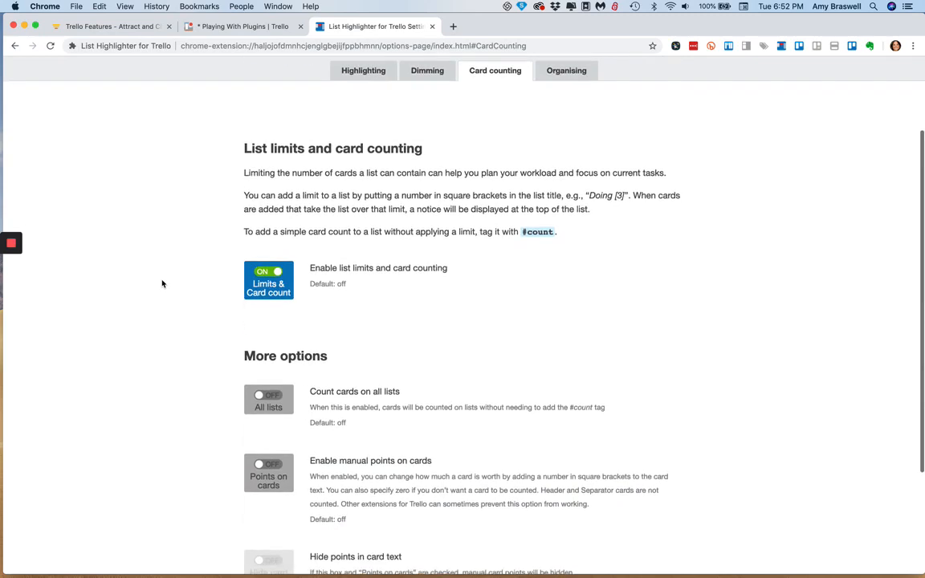
scroll(162, 284, "down", 2)
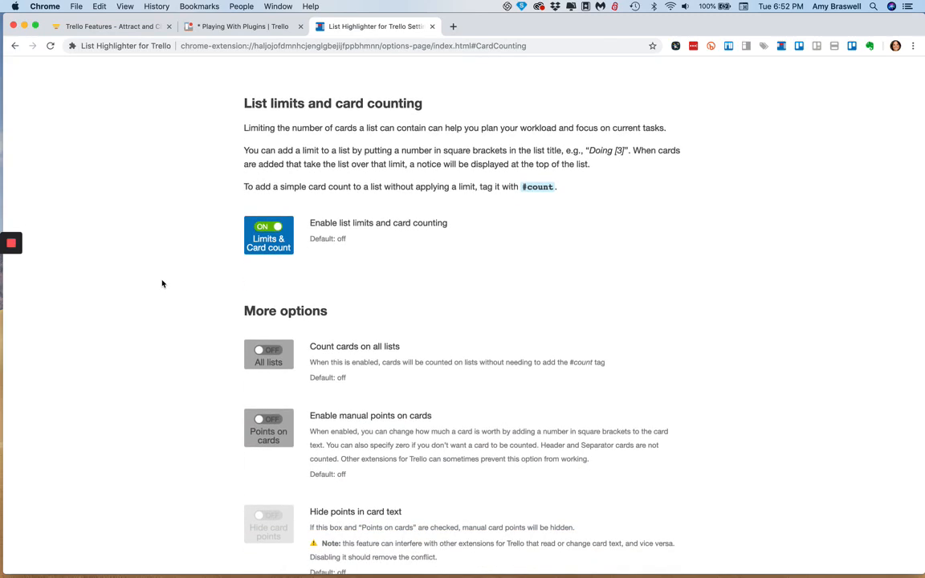
scroll(151, 255, "up", 2)
scroll(151, 255, "down", 2)
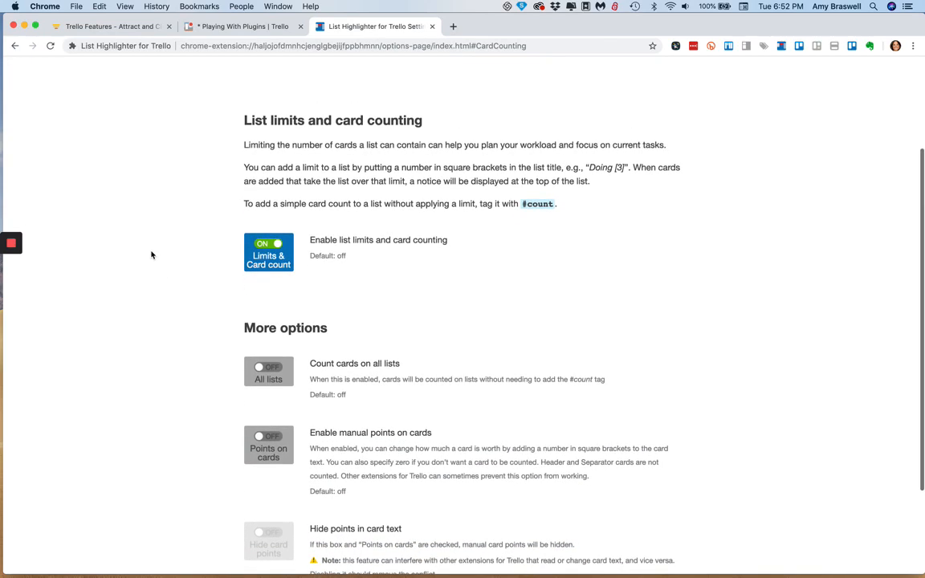
scroll(151, 254, "down", 5)
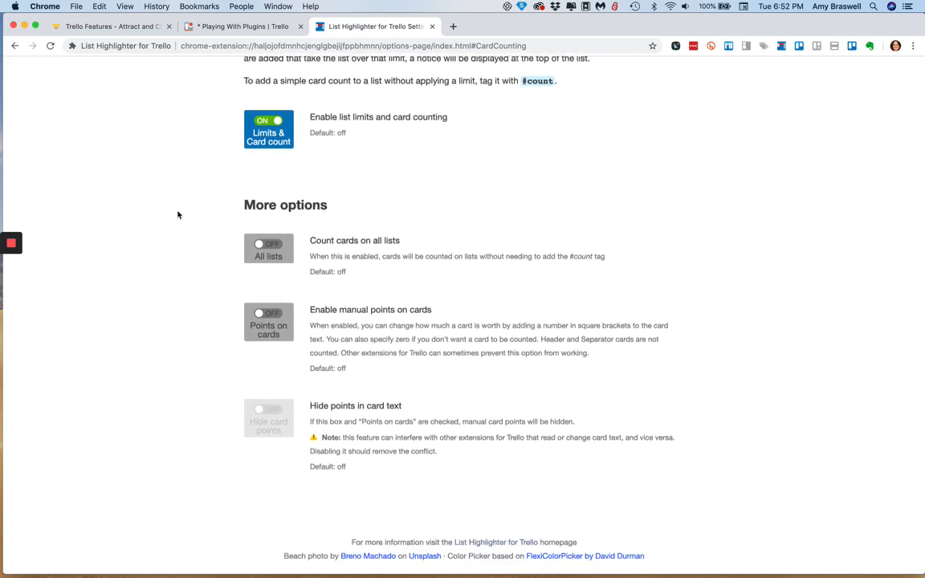
scroll(178, 215, "up", 3)
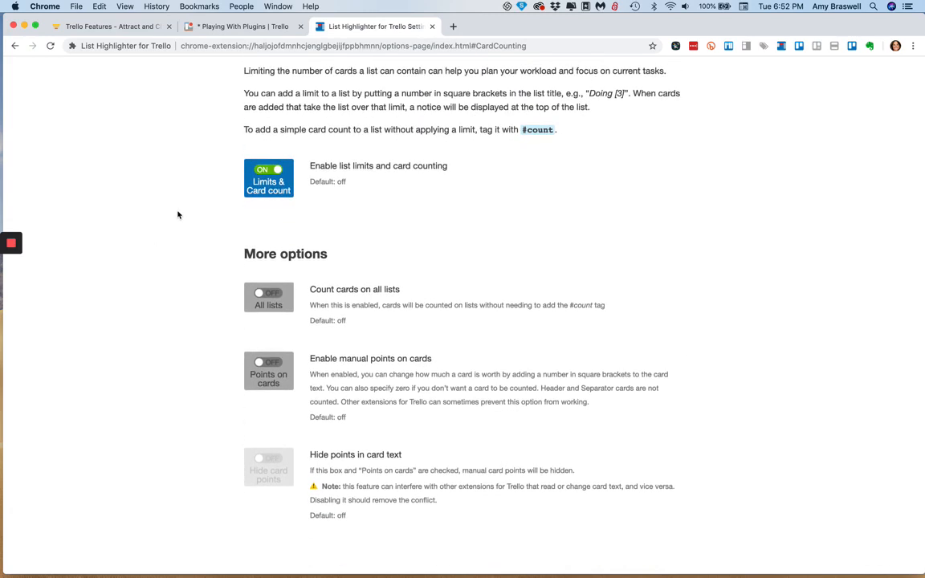
scroll(178, 213, "down", 4)
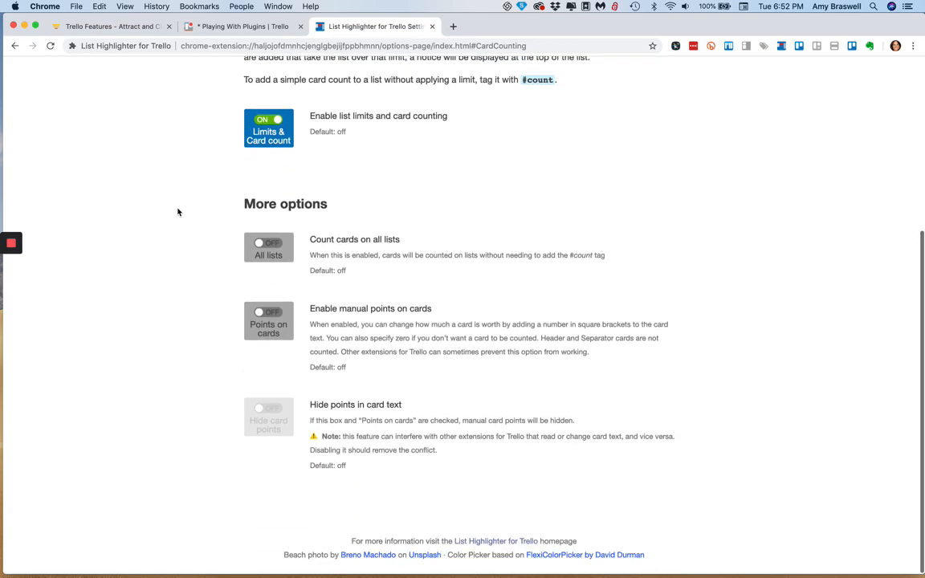
scroll(178, 212, "up", 6)
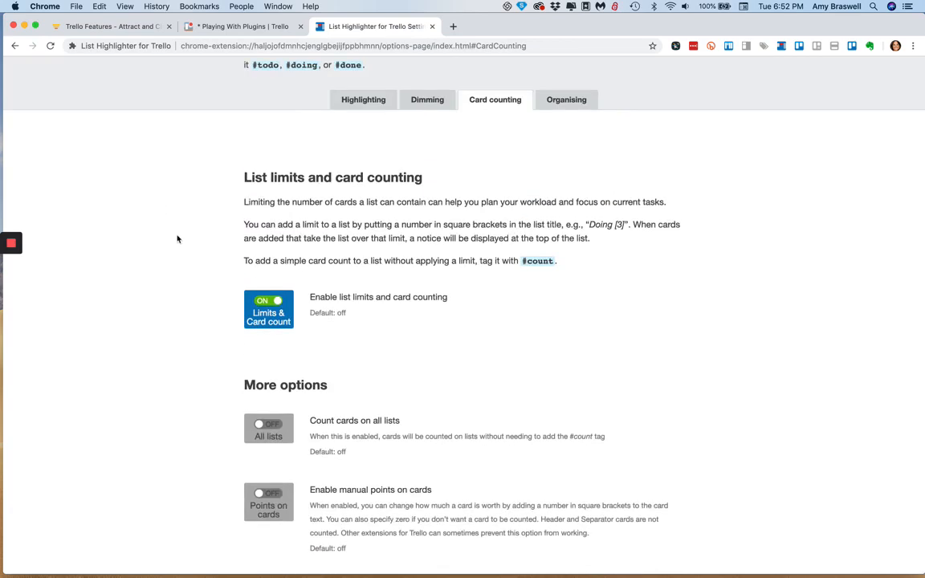
scroll(221, 306, "down", 6)
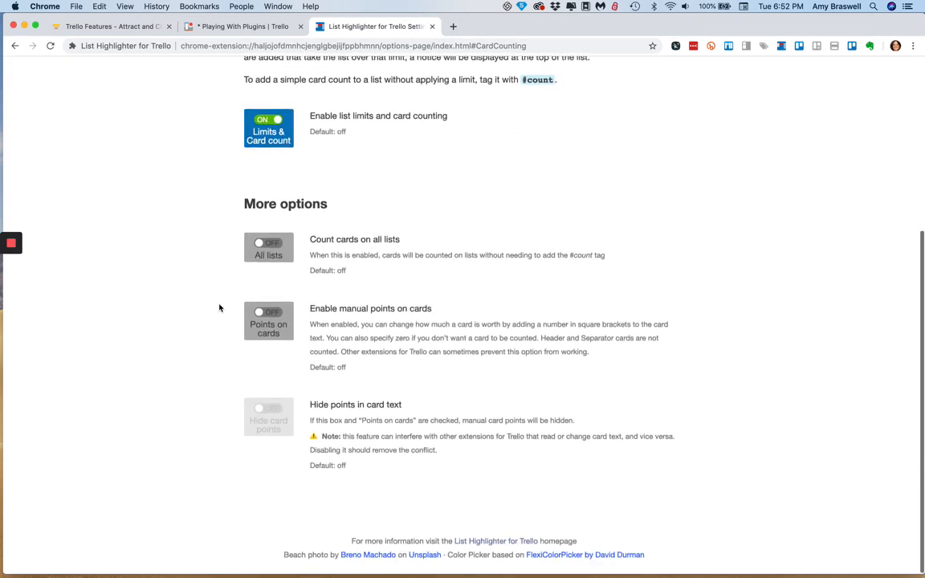
Try counting cards on all lists, check the board, and switch the option back off.
left_click(268, 250)
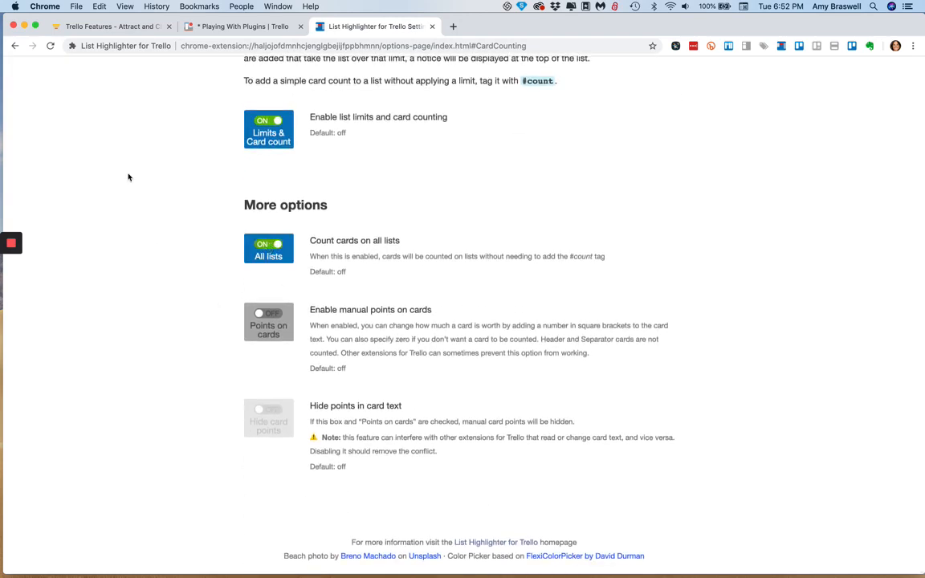
left_click(224, 29)
left_click(370, 26)
left_click(263, 244)
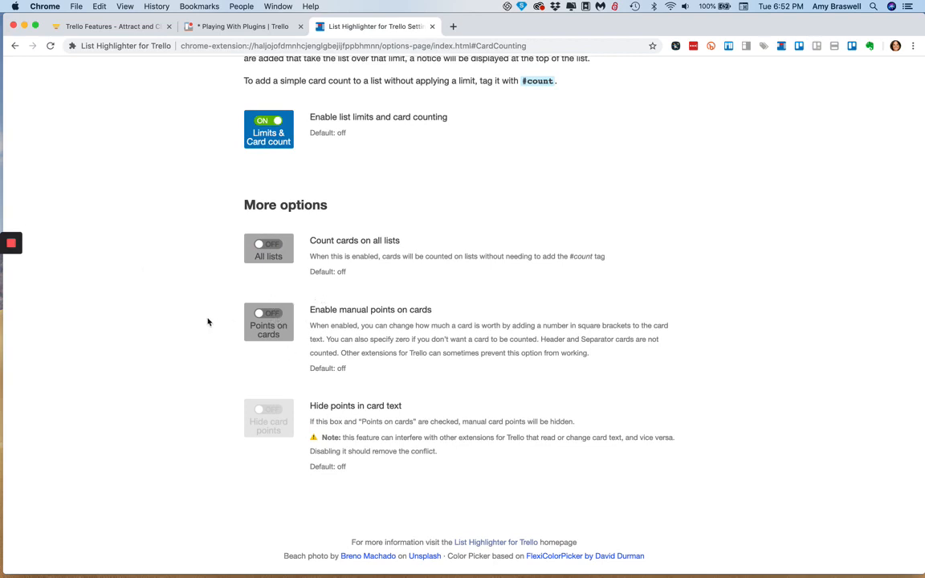
Open the Organising settings and examine the header cards and separator cards instructions and options.
scroll(184, 299, "down", 1)
scroll(184, 299, "up", 5)
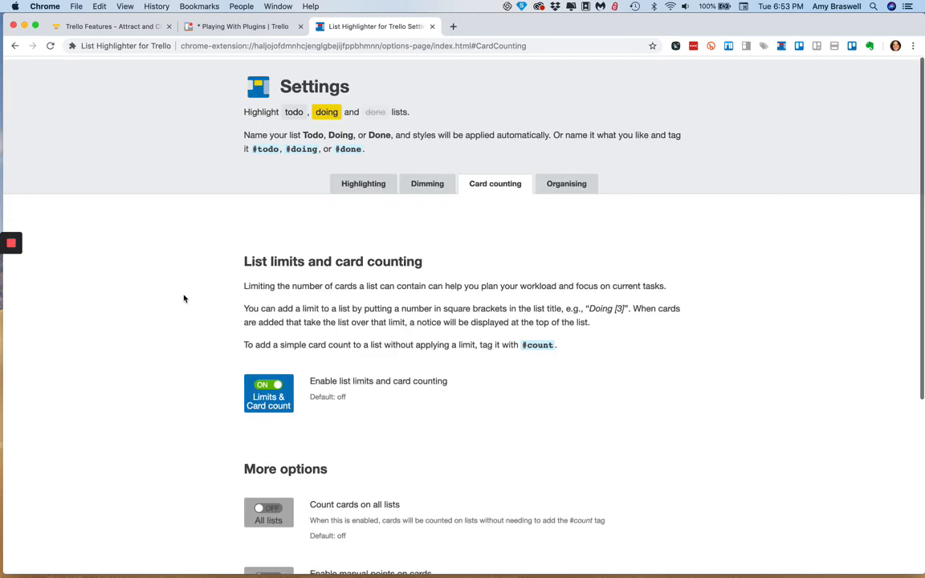
left_click(568, 181)
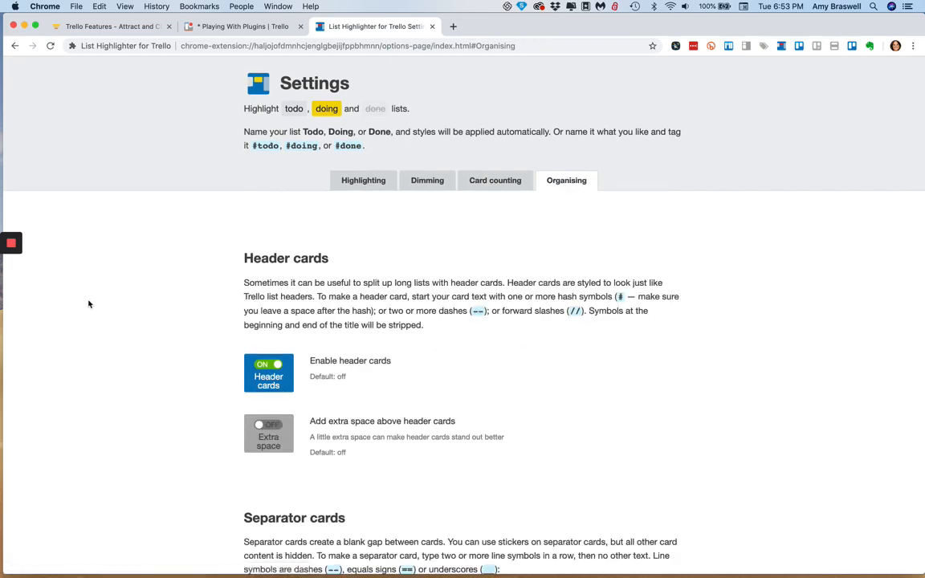
scroll(88, 303, "down", 1)
scroll(88, 304, "down", 5)
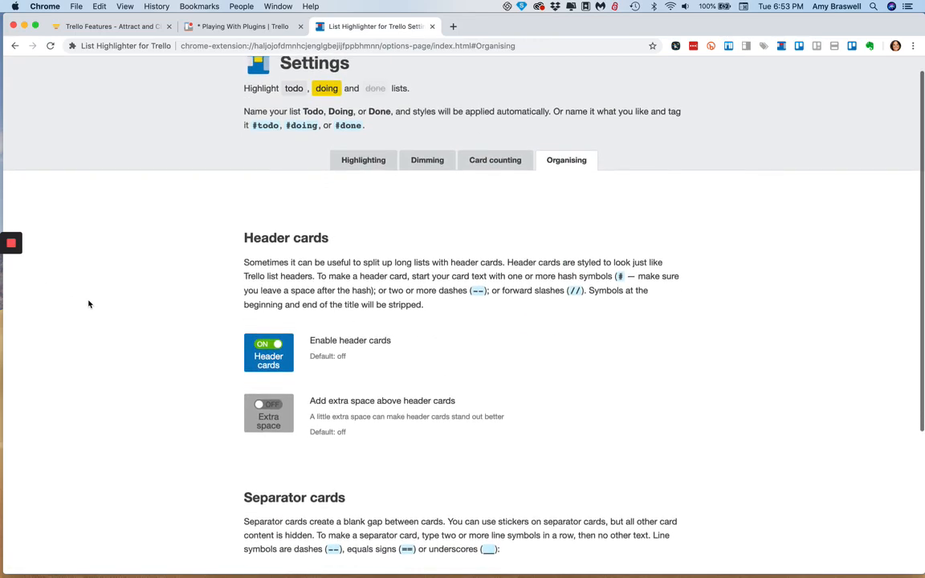
scroll(89, 303, "down", 2)
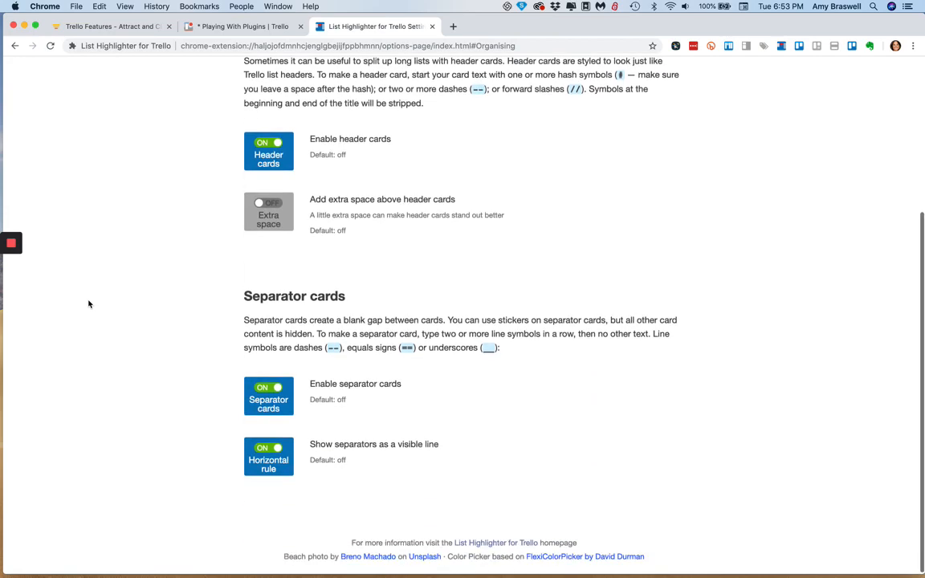
scroll(89, 304, "up", 3)
scroll(89, 303, "up", 2)
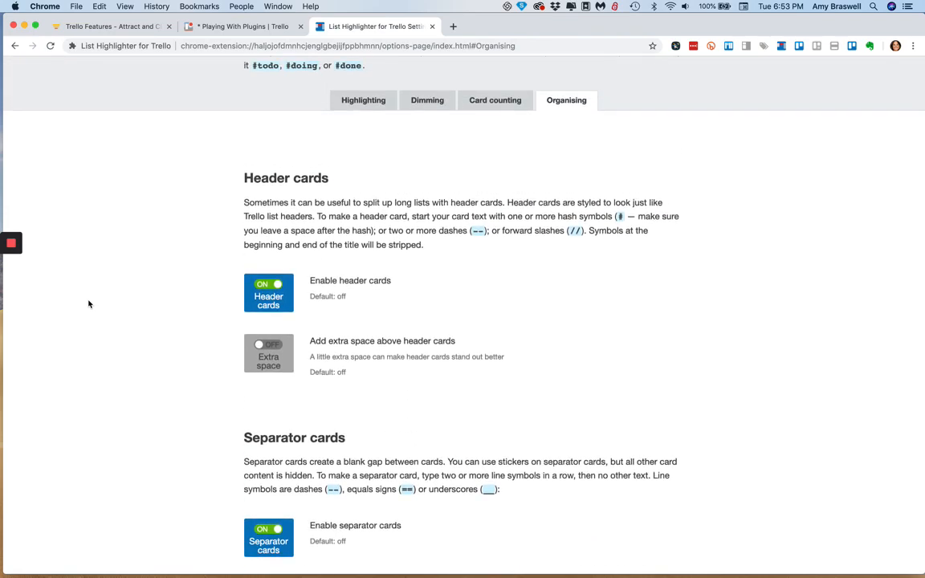
Switch to the Playing With Plugins board and add a header card titled "// Low Priority" to the March list.
left_click(214, 30)
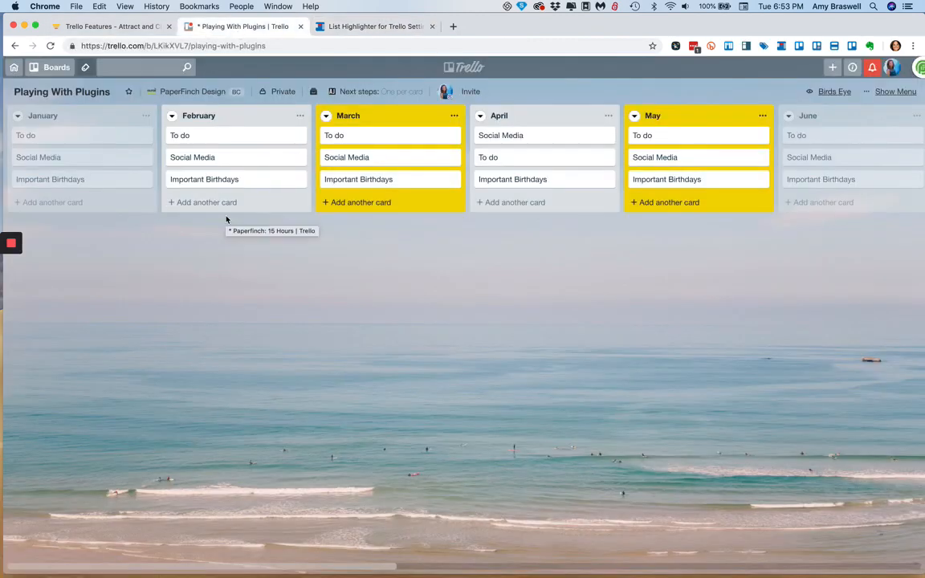
left_click(372, 201)
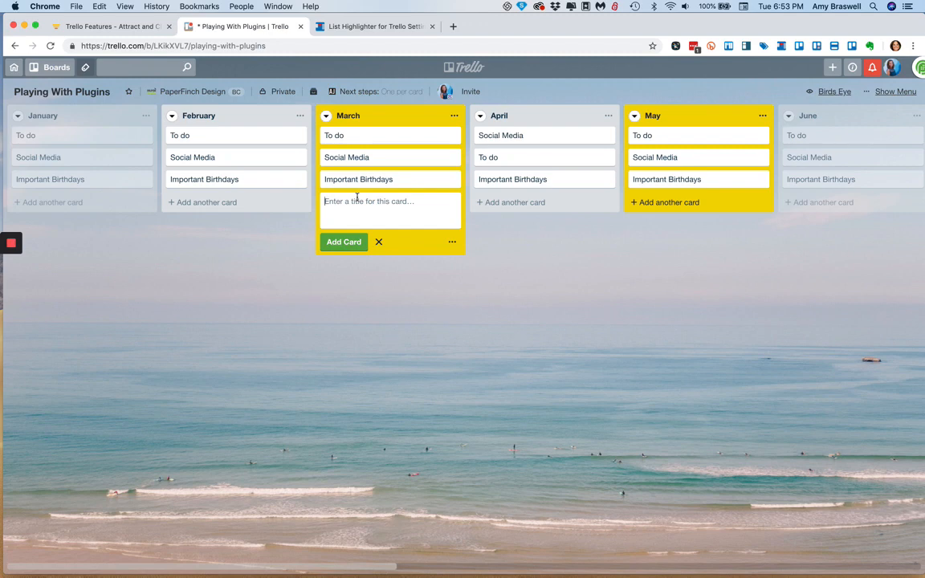
type("**")
key("BackSpace")
type("--")
key("BackSpace")
key("BackSpace")
type("// Low Priority")
key("Return")
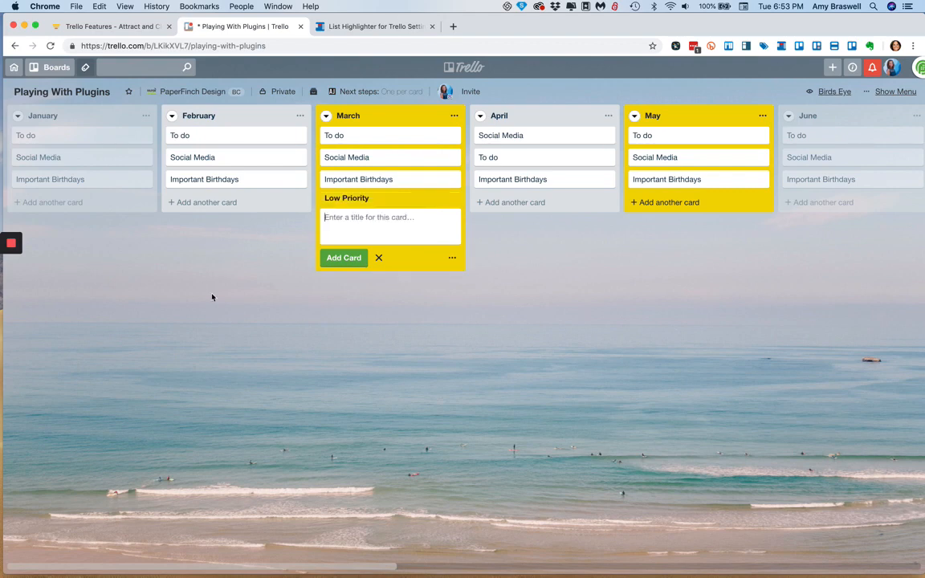
key("Escape")
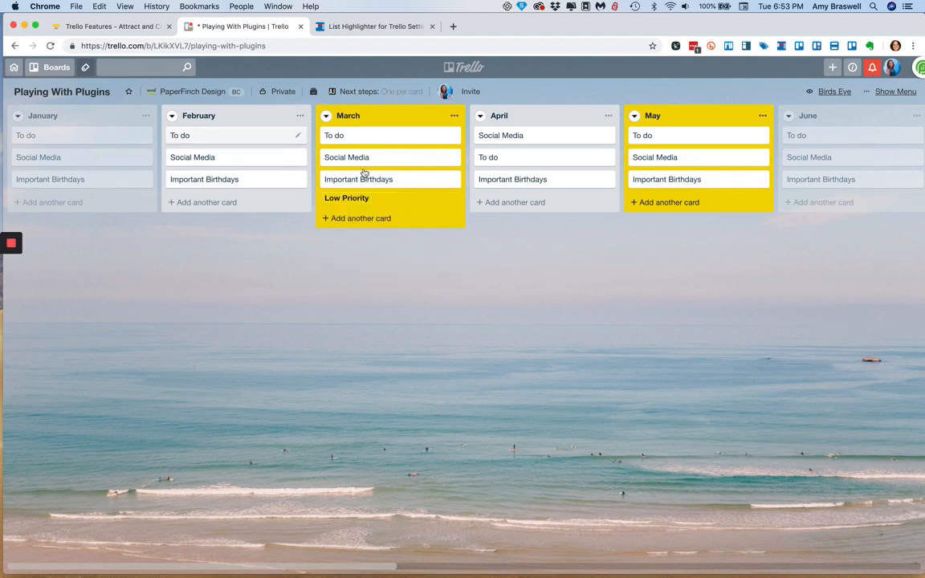
Add a card titled "Make a PB+J" beneath the Low Priority header in the March list.
left_click(358, 218)
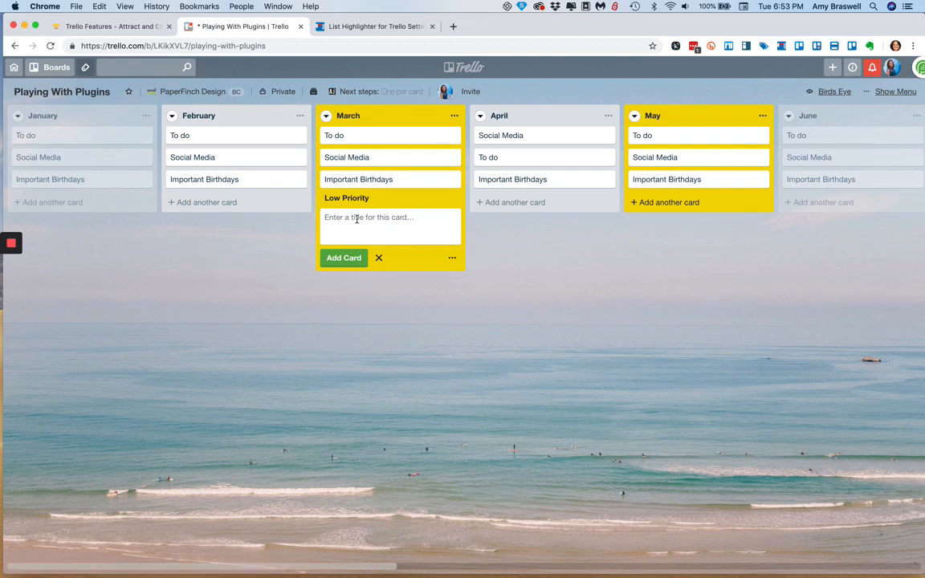
type("Make a PB+J")
key("Return")
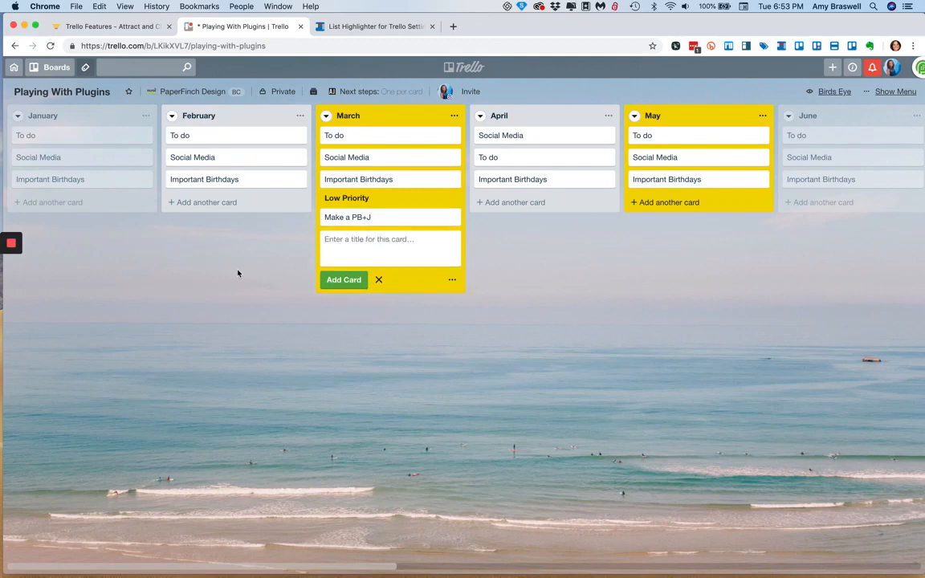
left_click(215, 246)
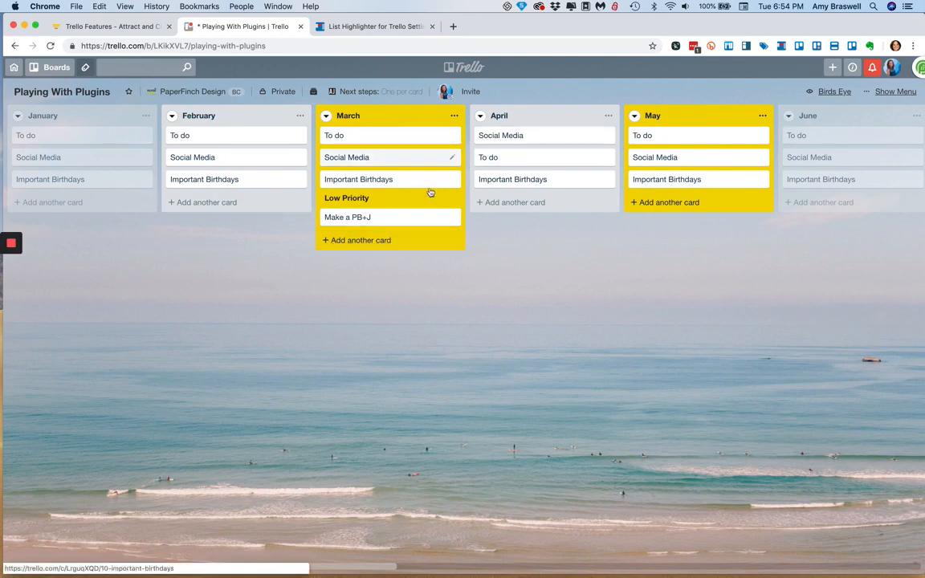
Add a header card titled "// Low Priority" to the end of the April list.
left_click(513, 201)
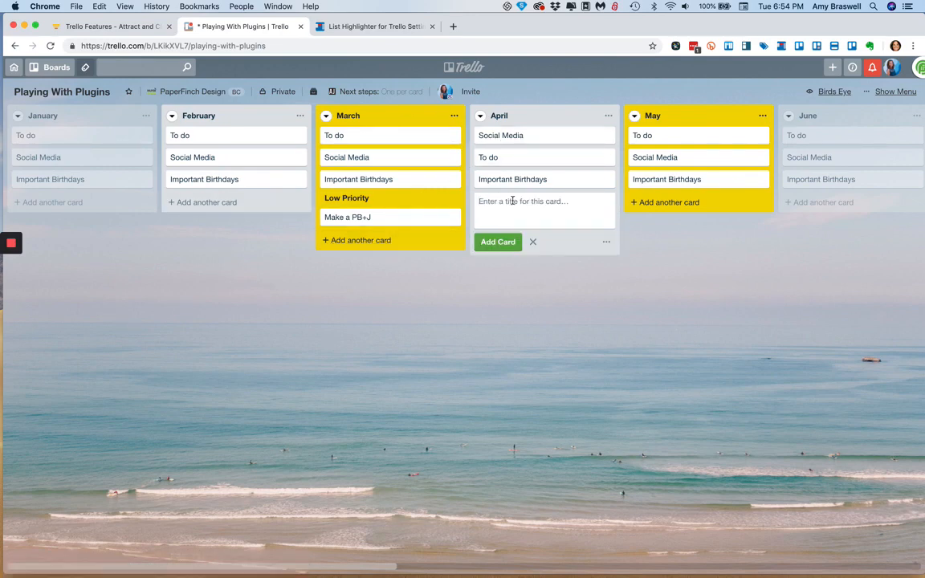
type("//")
type("Low Priority")
key("Return")
left_click(456, 293)
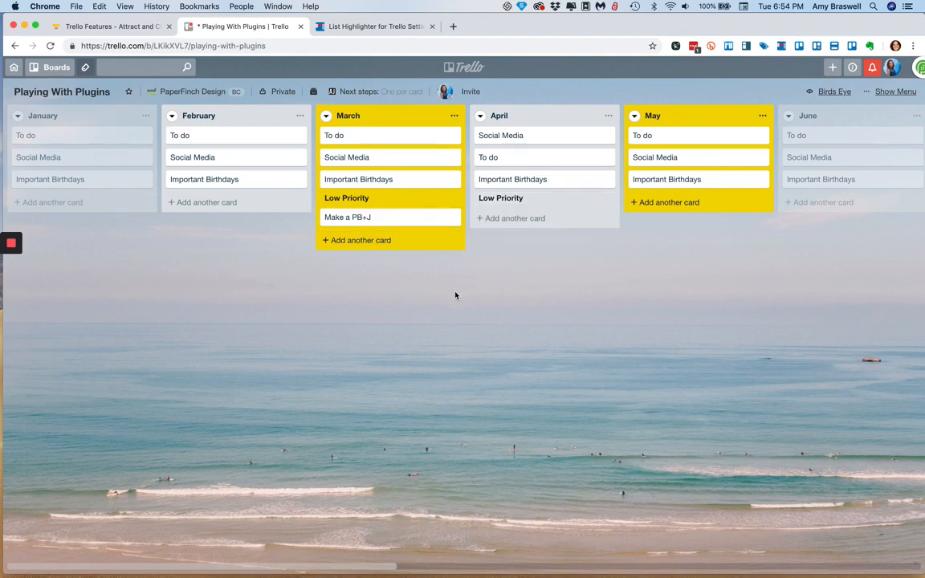
Apply the unnamed yellow label to the April list's Low Priority header card and return to the board.
left_click(504, 198)
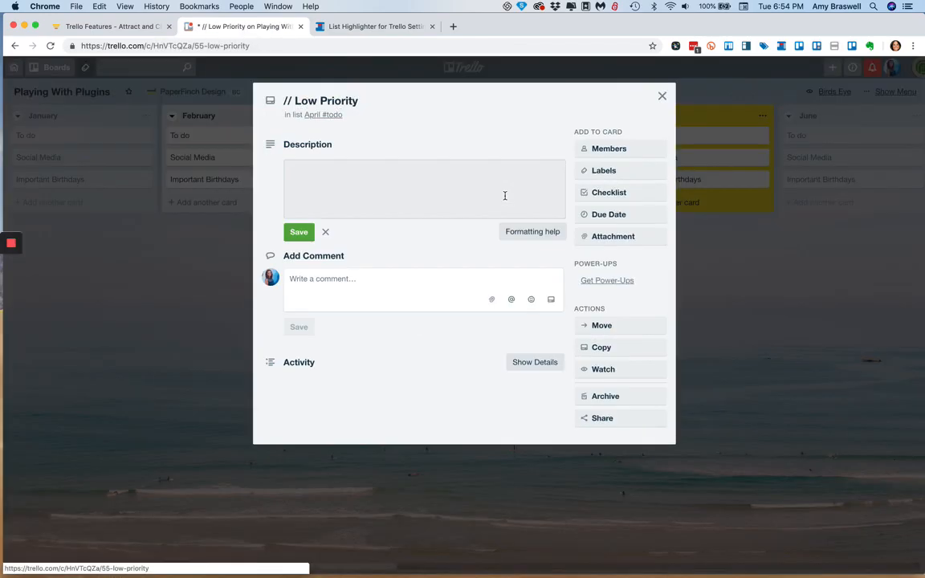
left_click(599, 170)
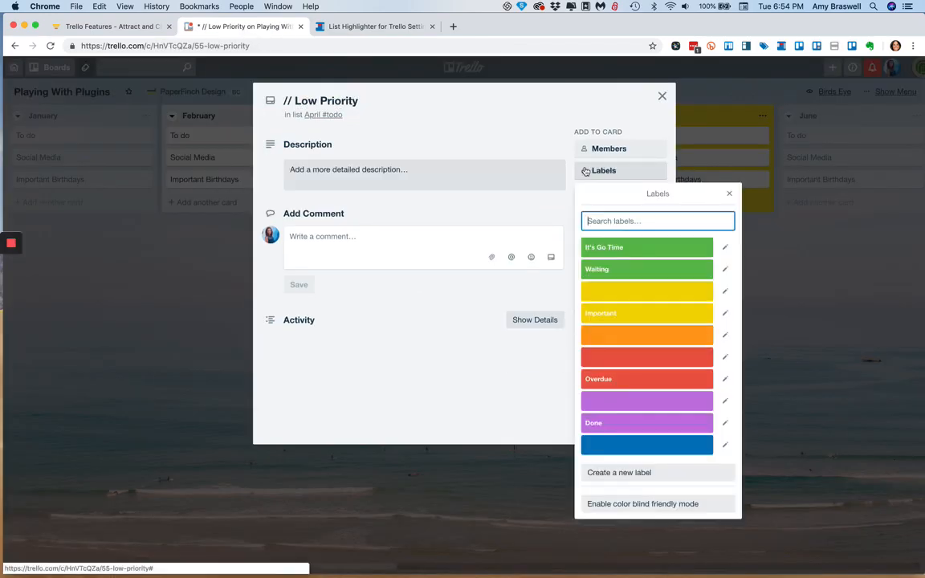
left_click(613, 291)
left_click(128, 330)
left_click(157, 338)
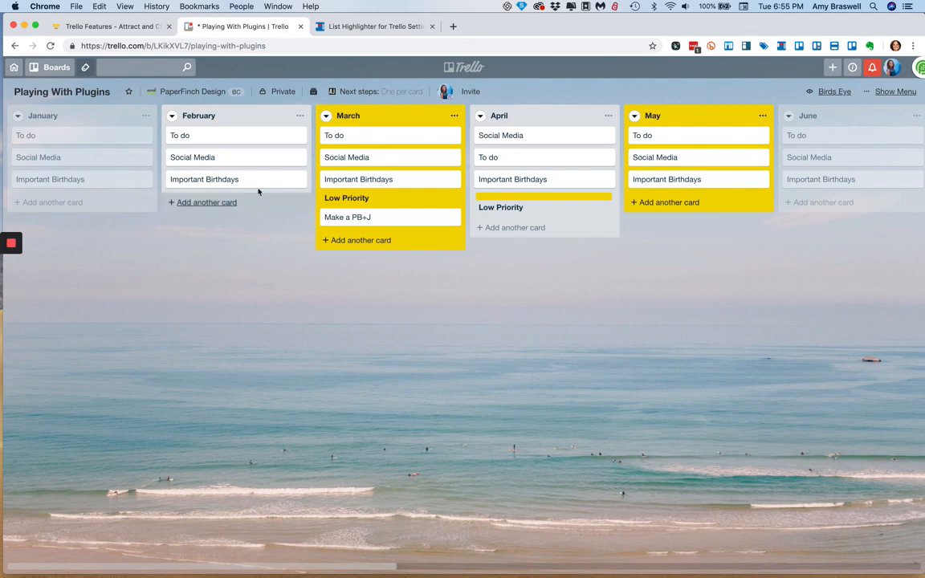
Add a separator card titled "---" to the end of the February list.
left_click(228, 205)
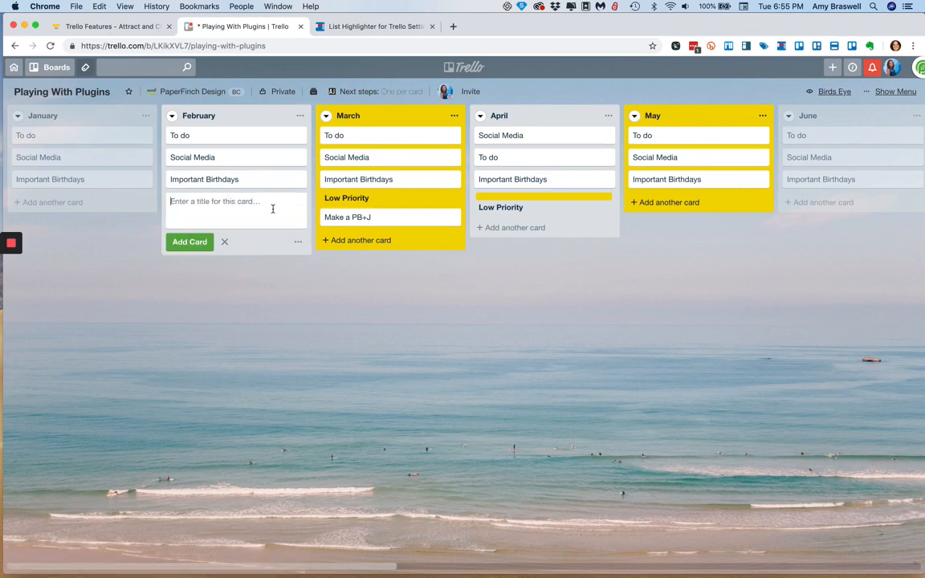
type("---")
key("Return")
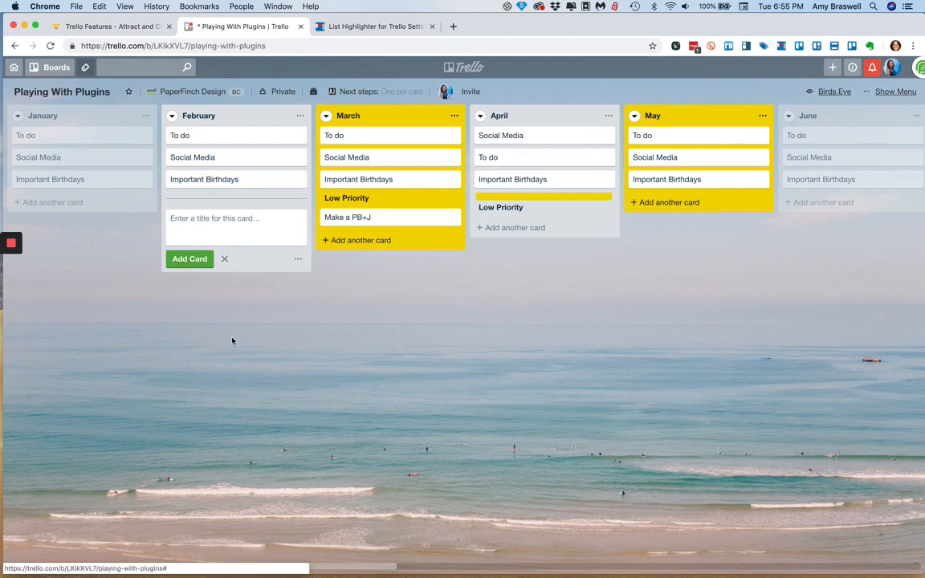
Add a card titled "Make a PB+K" beneath the February list's separator and open its details.
type("Make")
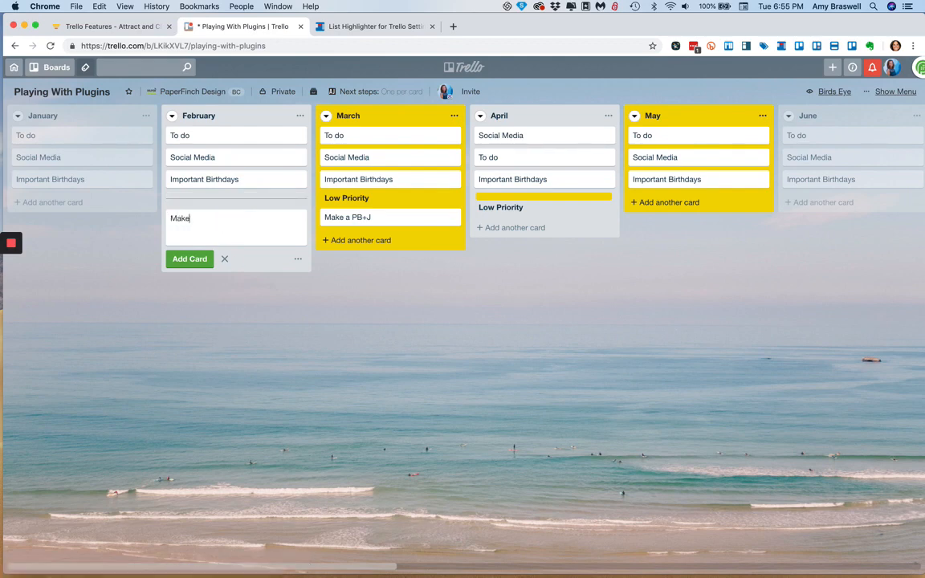
type(" a PB+K")
key("Return")
left_click(193, 218)
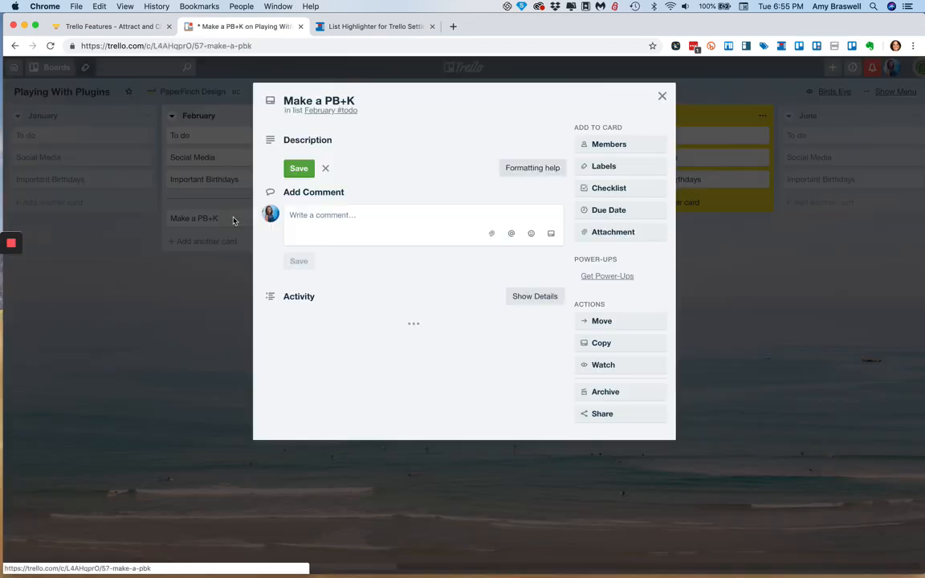
Rename the open February card as "Make a PB+J" and return to the board.
left_click(365, 99)
key("BackSpace")
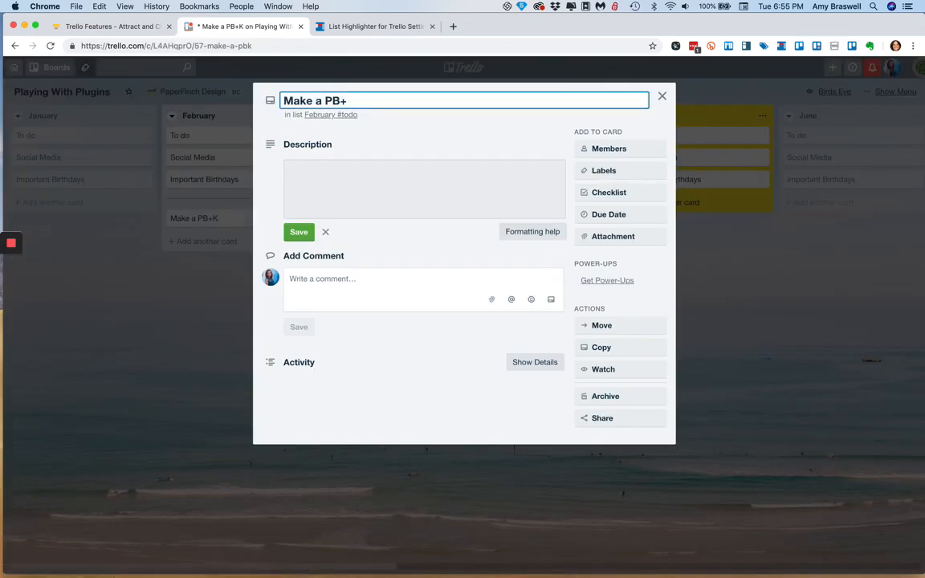
type("J")
key("Return")
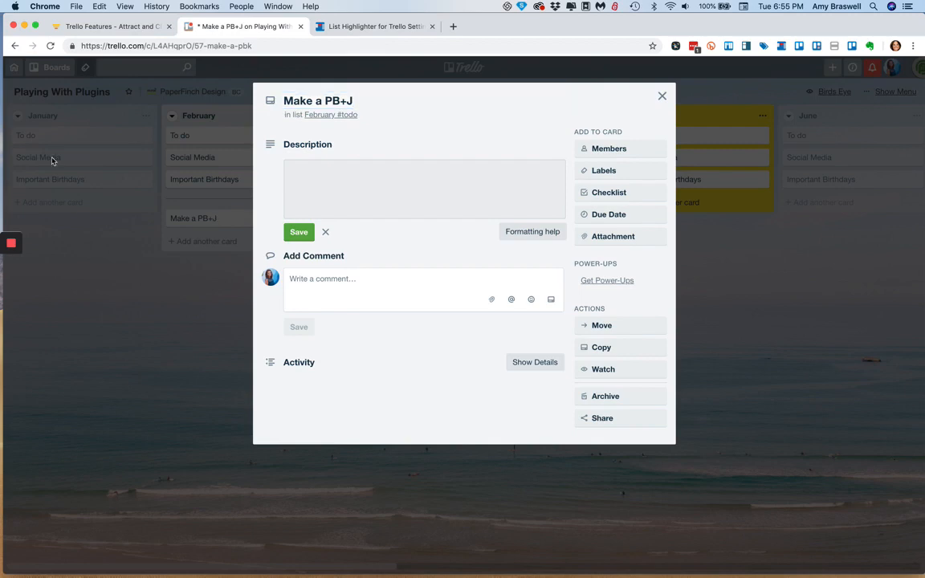
left_click(112, 318)
left_click(175, 312)
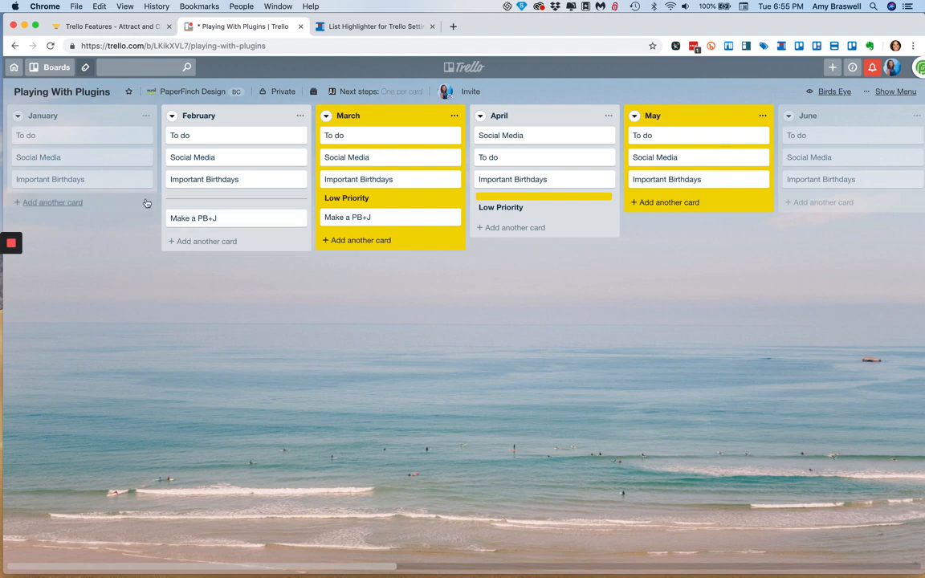
Open the February list's separator card to view its title, then close it.
left_click(233, 198)
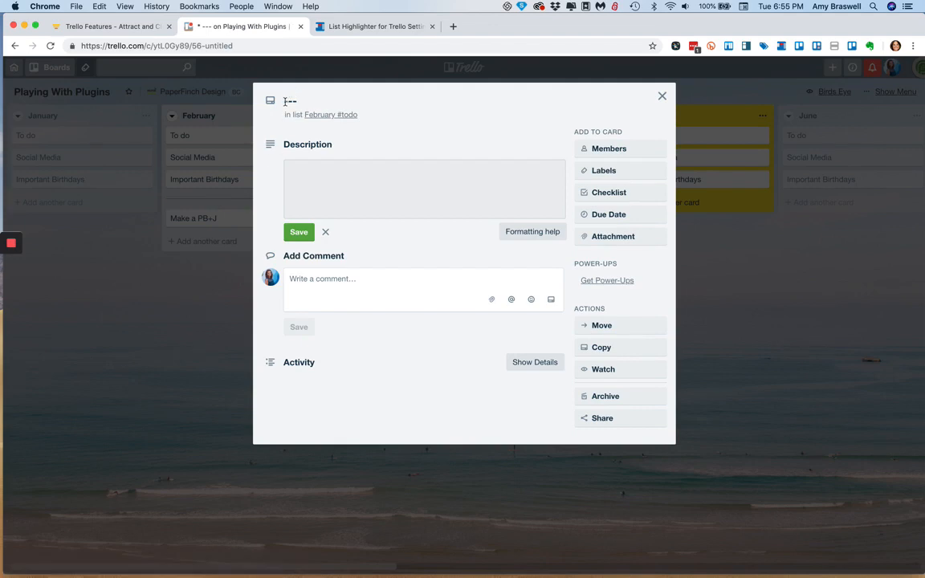
left_click(164, 390)
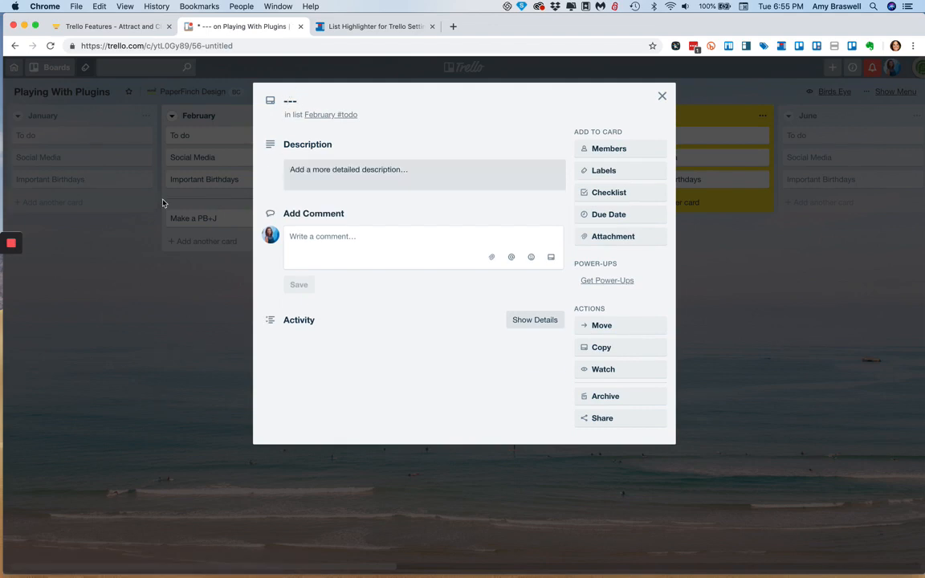
left_click(660, 96)
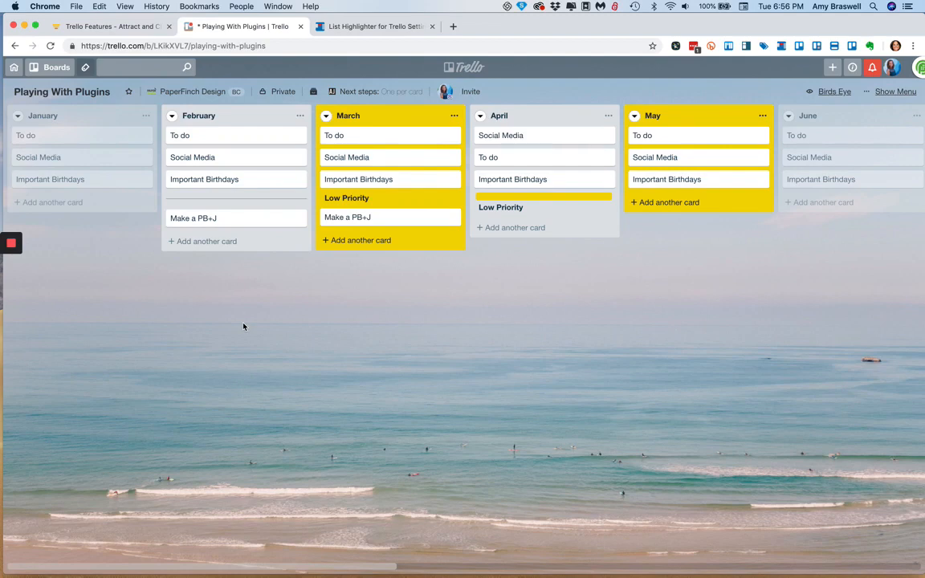
Turn on extra space above header cards in the List Highlighter settings and view the effect on the Playing With Plugins board.
left_click(340, 26)
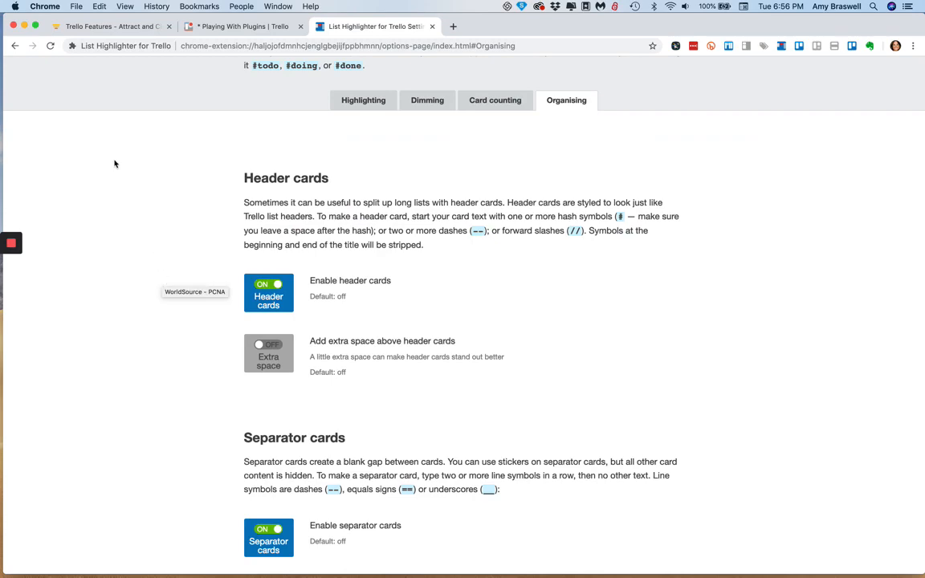
scroll(114, 164, "down", 2)
scroll(114, 164, "down", 2)
scroll(114, 164, "up", 2)
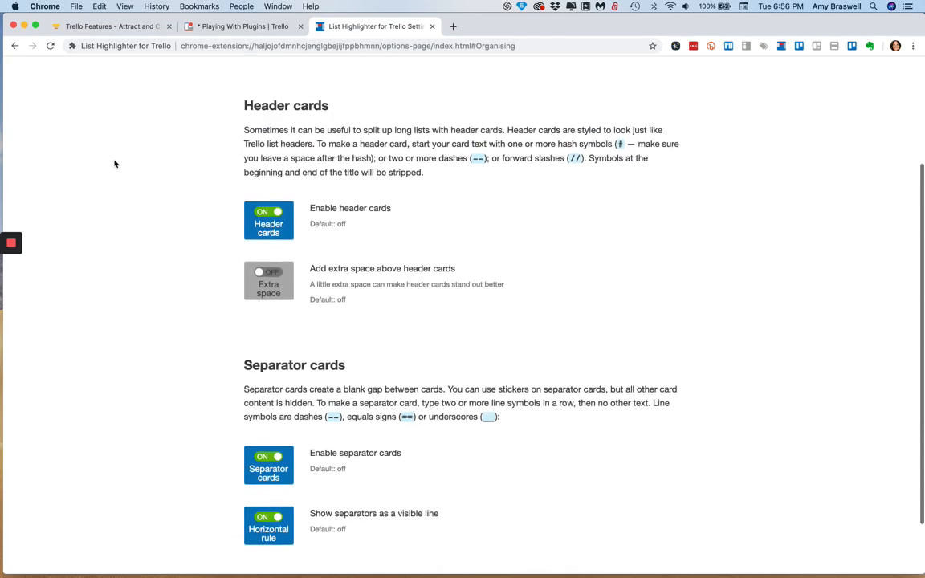
scroll(114, 164, "down", 1)
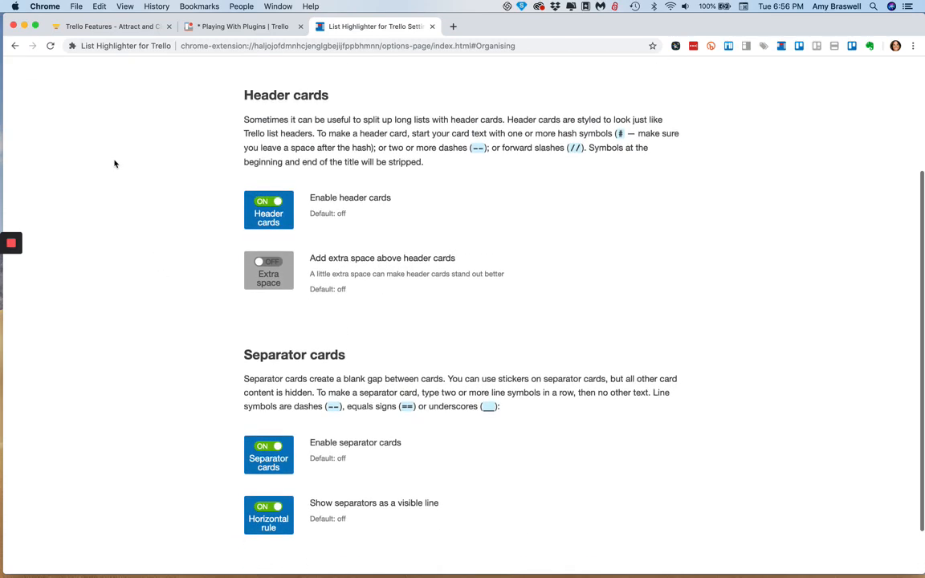
left_click(273, 272)
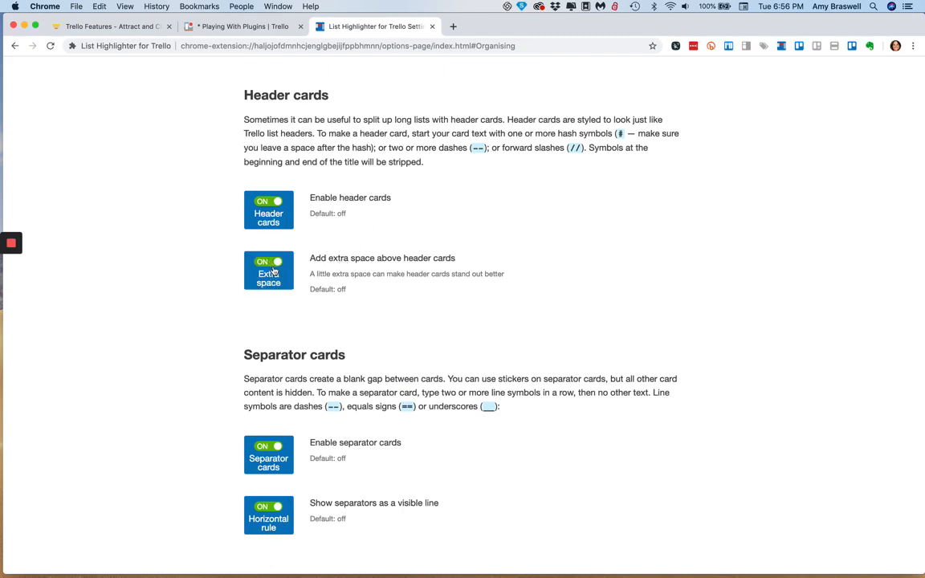
left_click(241, 27)
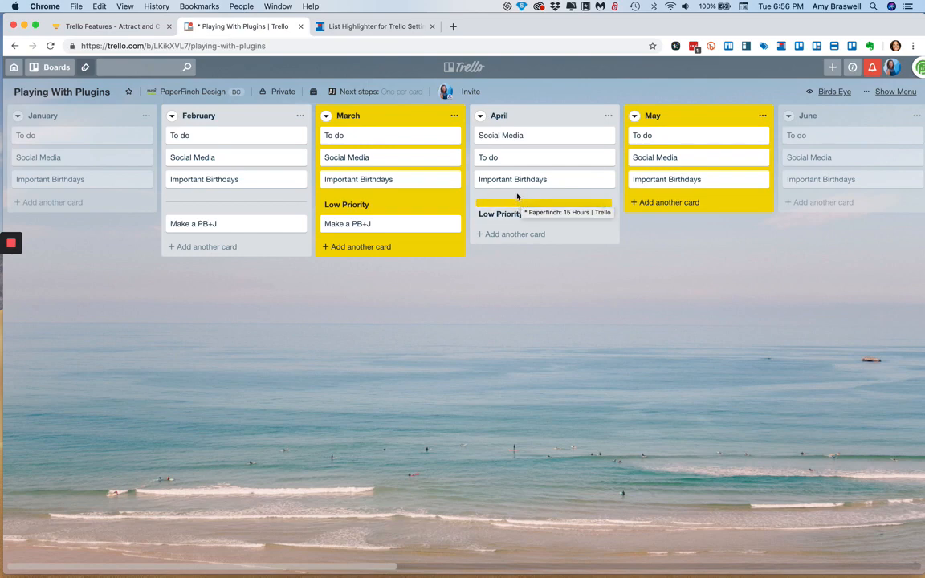
Turn off the Horizontal rule option for separator cards in the List Highlighter settings and check the board.
left_click(369, 27)
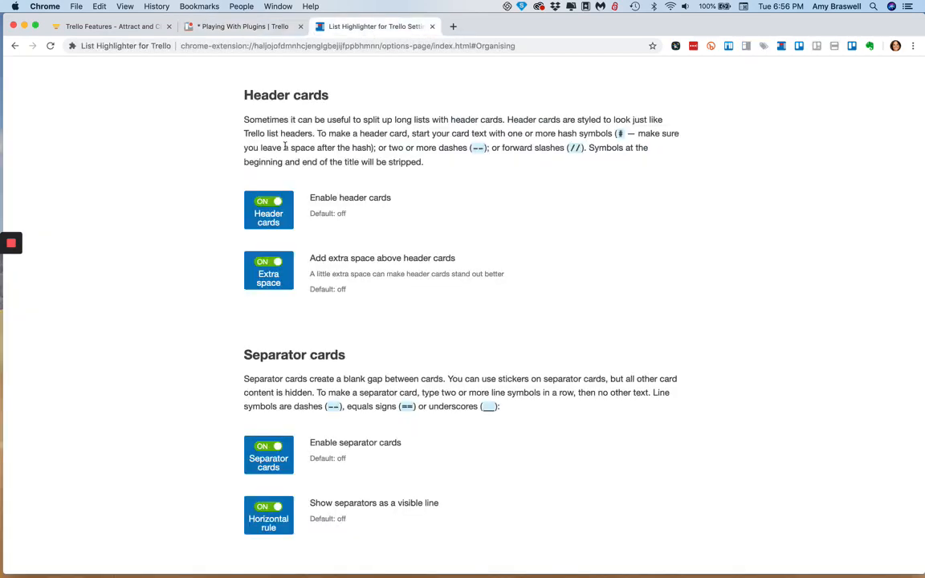
scroll(213, 267, "down", 2)
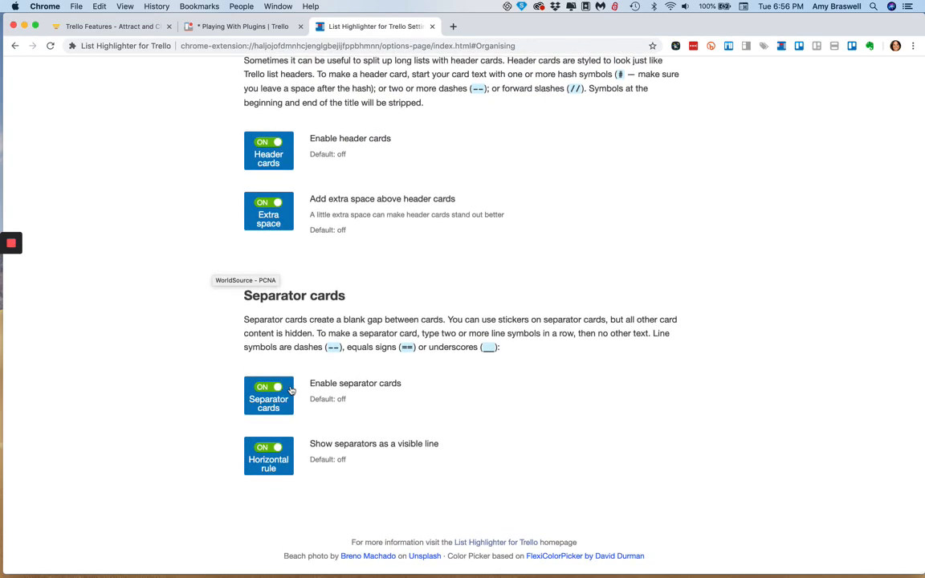
left_click(281, 450)
left_click(229, 28)
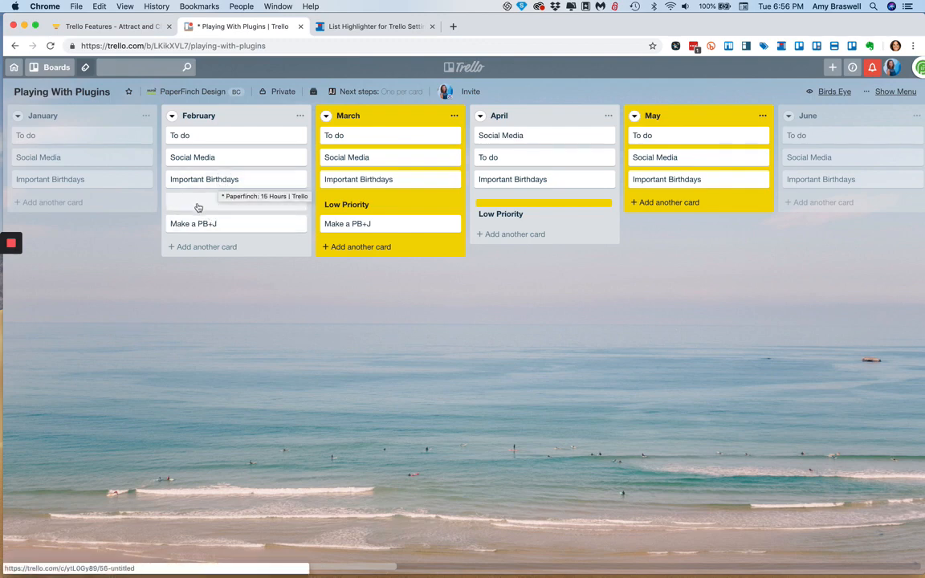
Turn Extra space off and Horizontal rule back on in the List Highlighter settings, and return to the board.
left_click(343, 27)
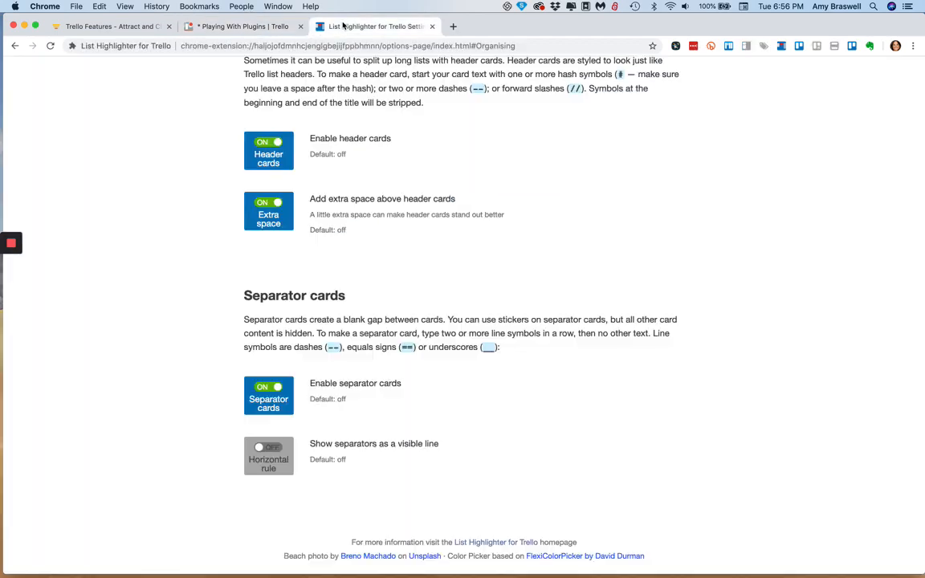
left_click(256, 204)
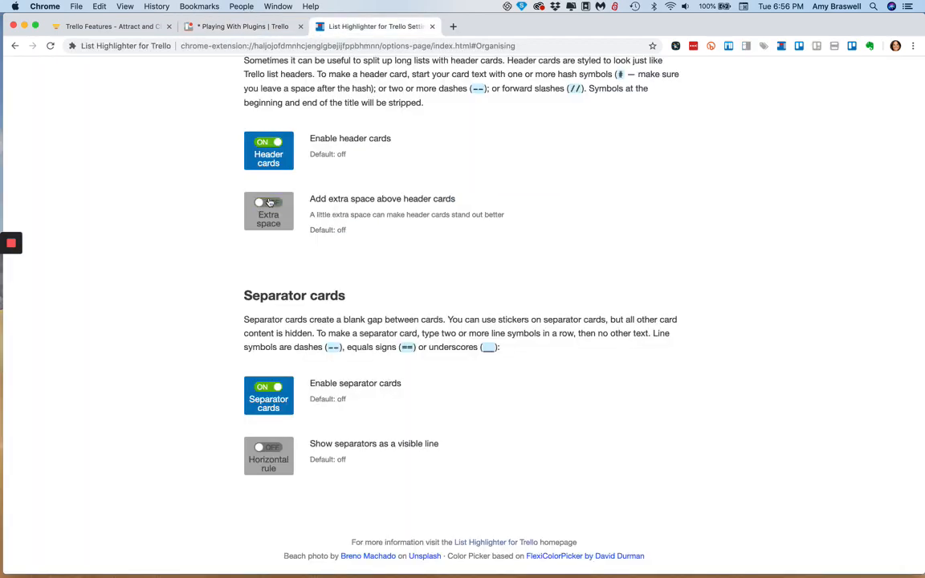
left_click(267, 451)
left_click(240, 27)
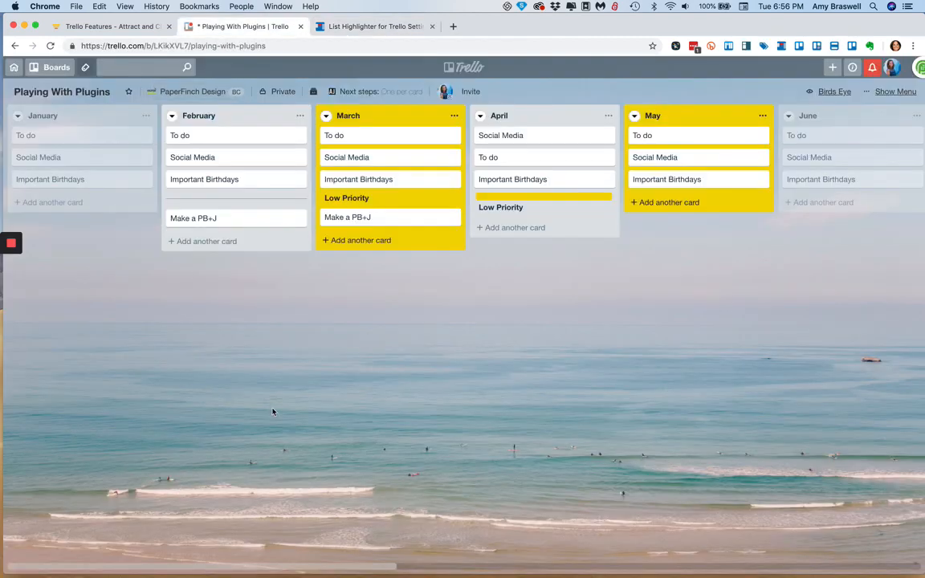